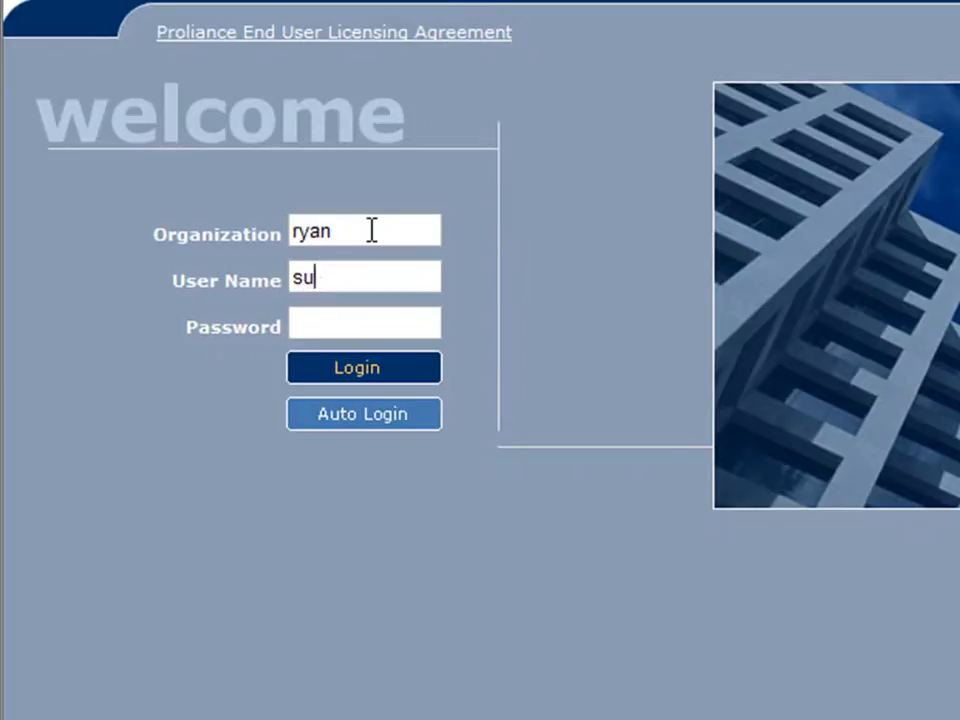
# Step: Complete the subcontractor's user name, enter the account password and log in to the ryan organization
pyautogui.write('b')
pyautogui.click(333, 321)
pyautogui.write('****')
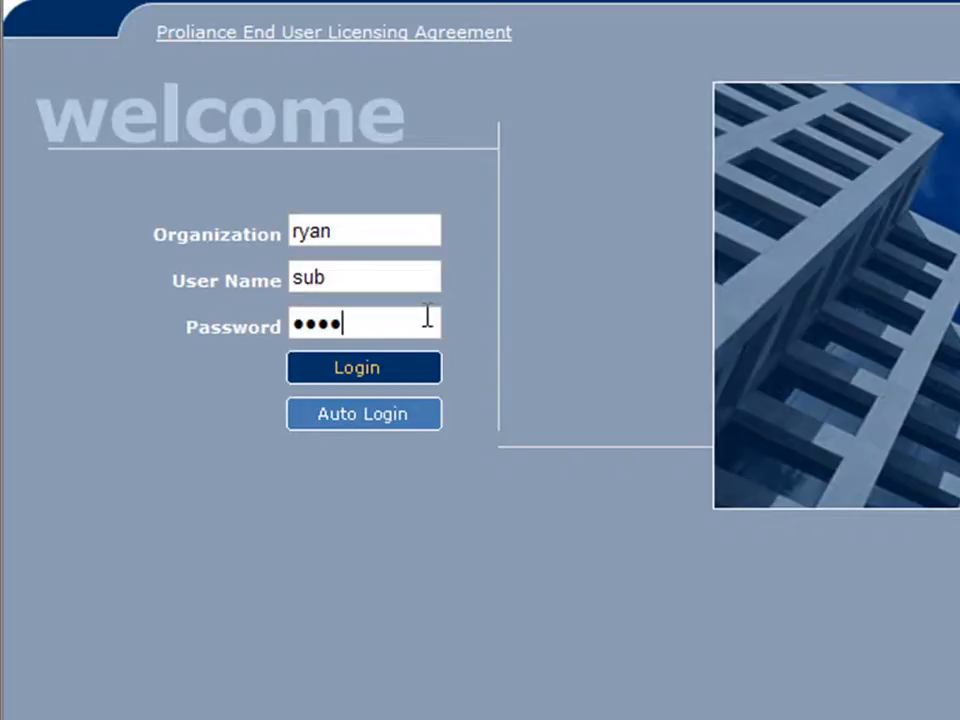
pyautogui.write('****')
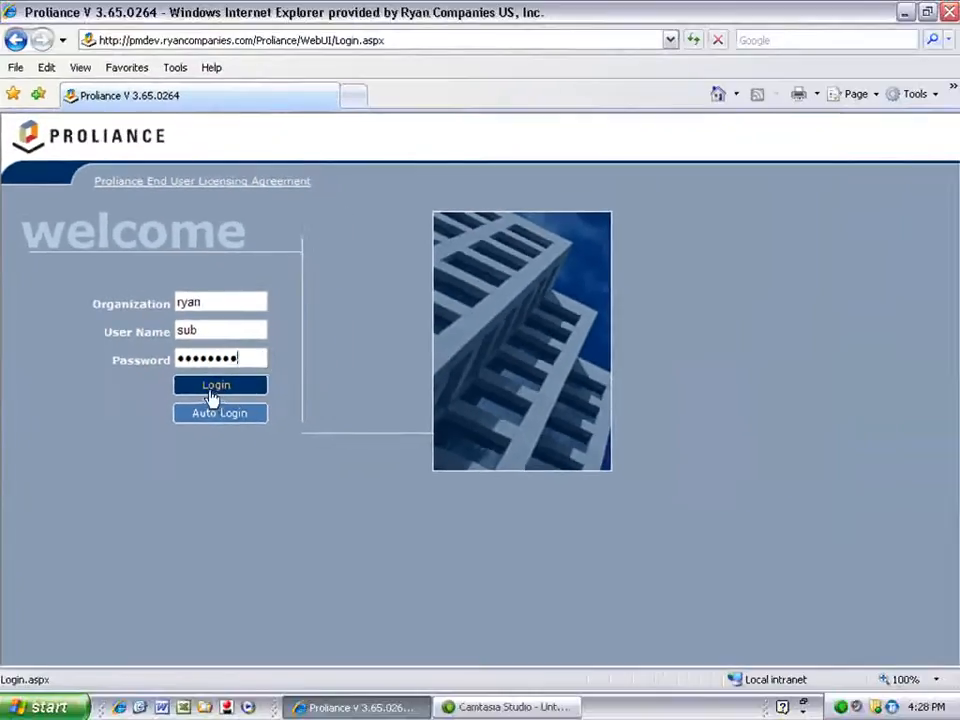
pyautogui.click(230, 386)
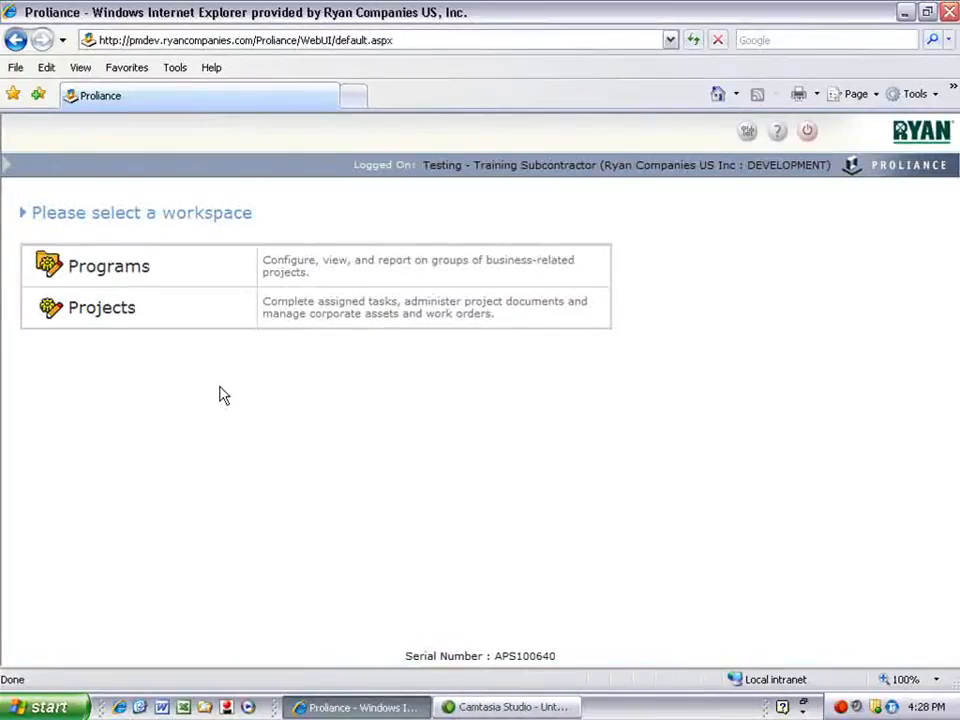
# Step: Open the Video Testing project and go to its Office Management submittals
pyautogui.click(88, 311)
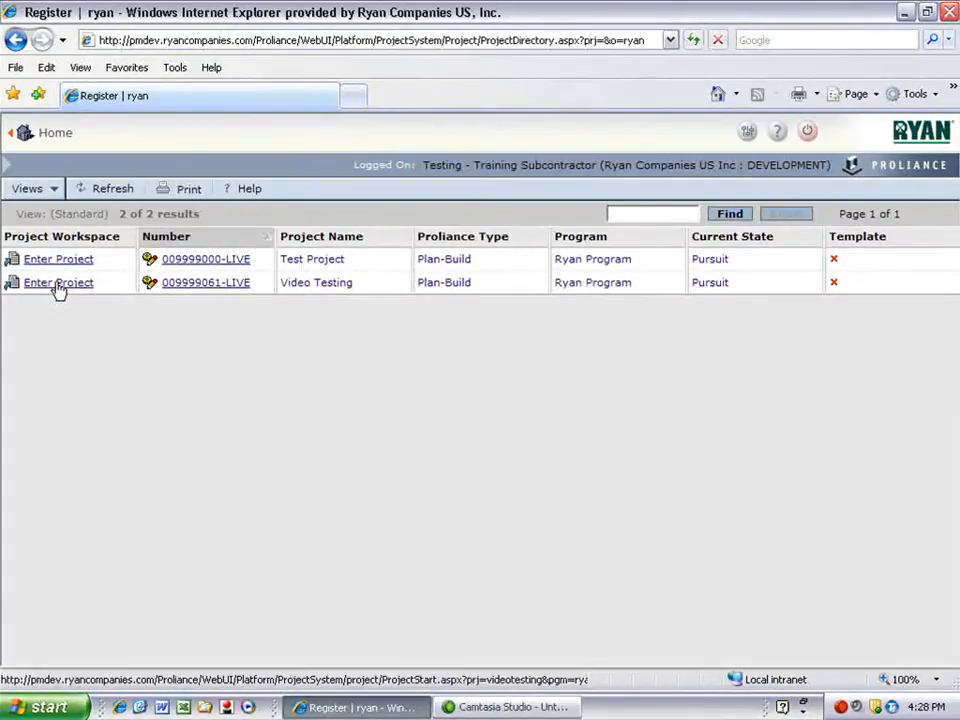
pyautogui.click(58, 286)
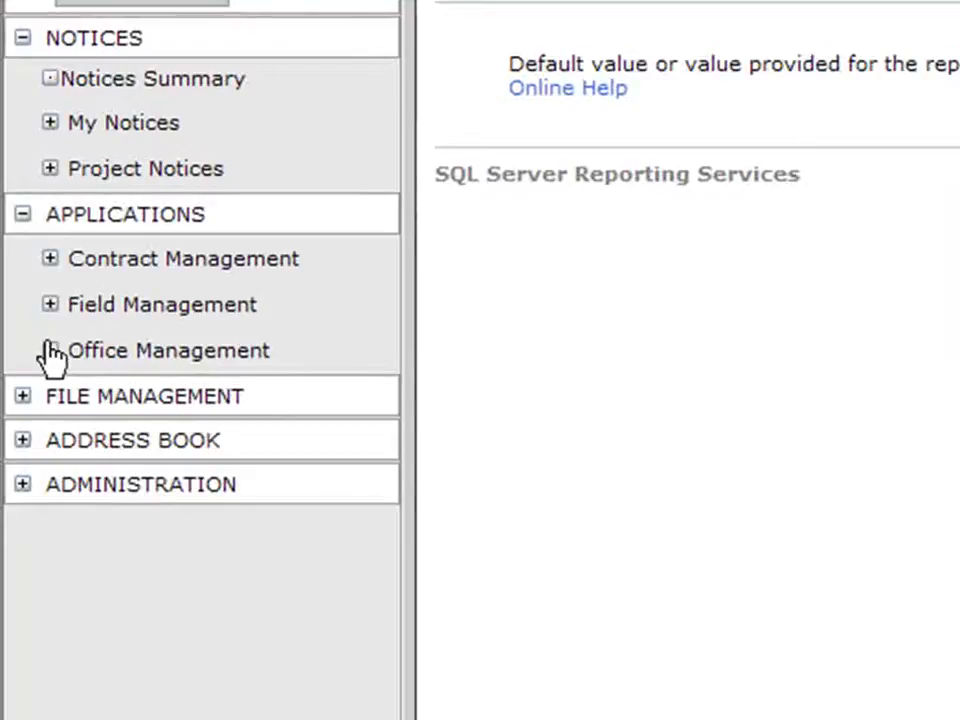
pyautogui.click(49, 350)
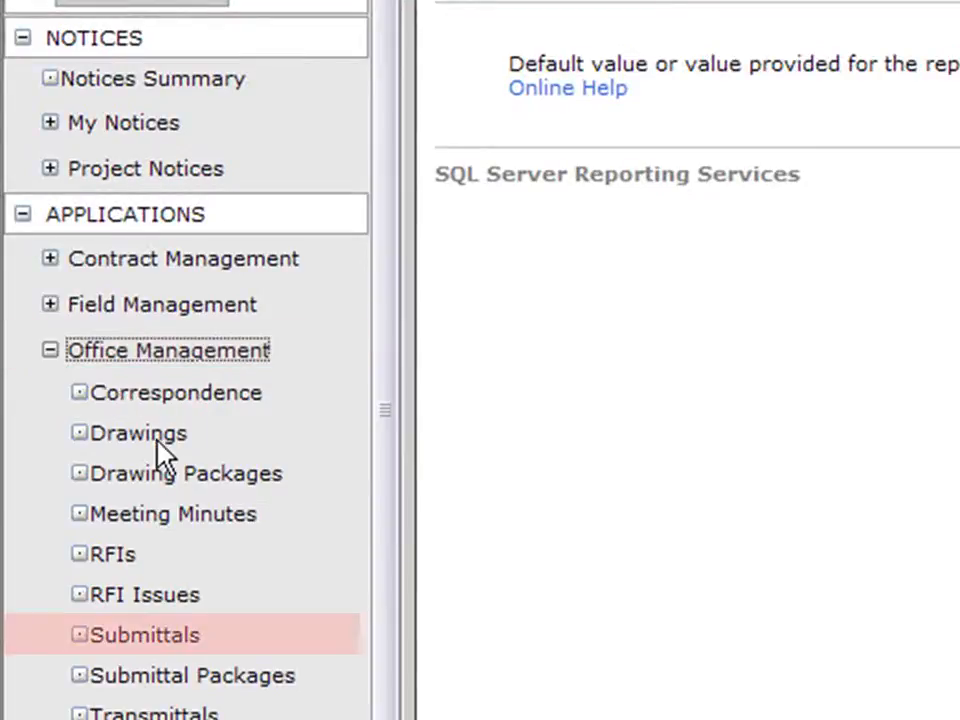
pyautogui.click(132, 638)
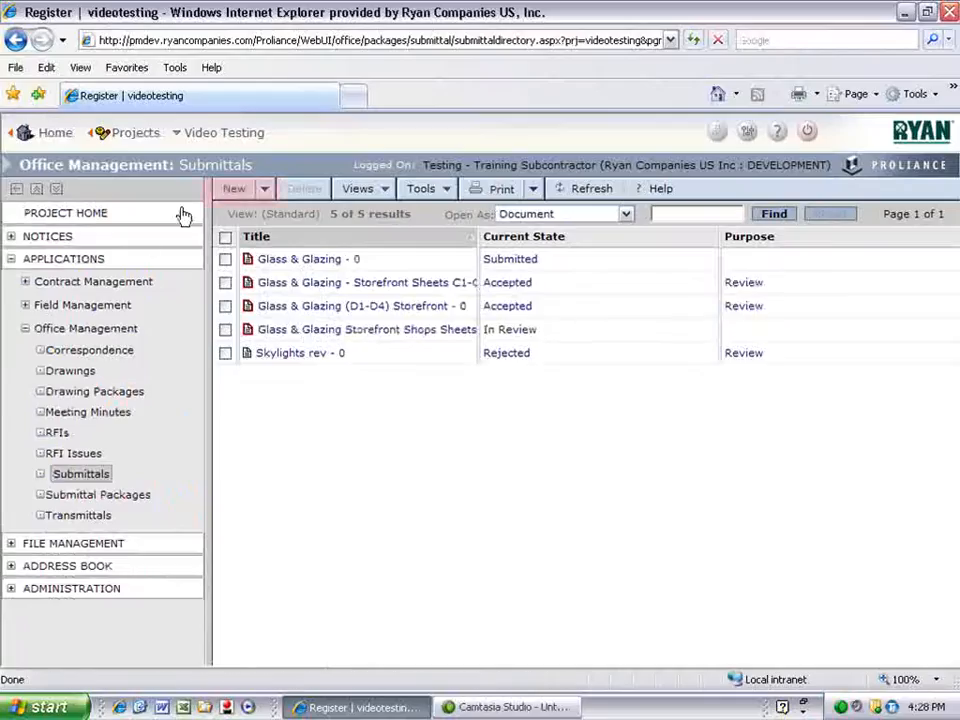
# Step: Create a new submittal from the Submittal Template and maximize its window
pyautogui.click(264, 189)
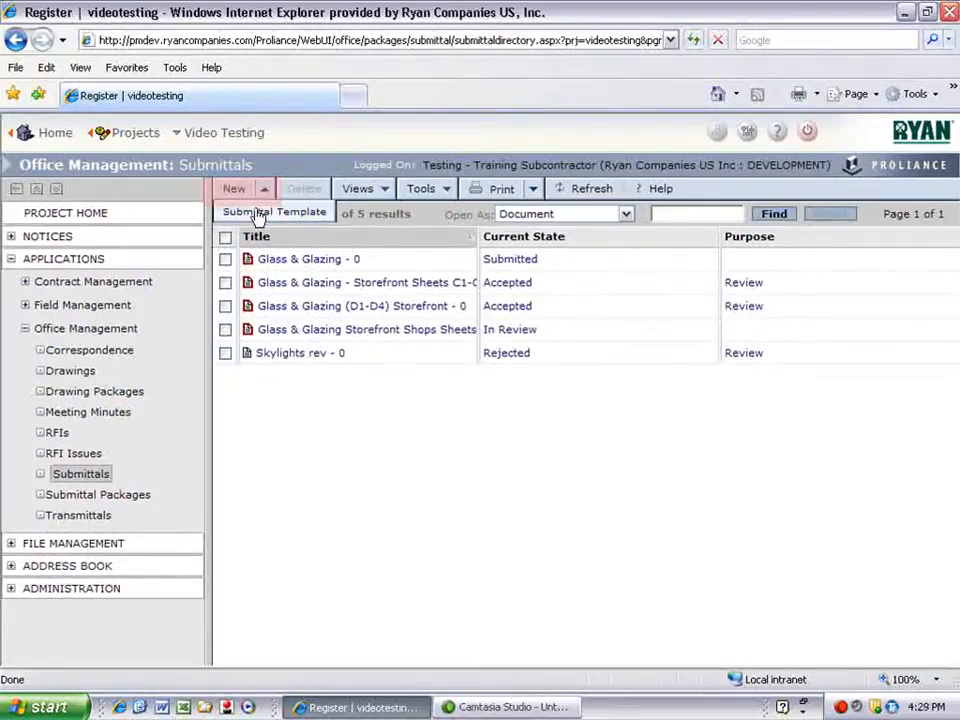
pyautogui.click(257, 214)
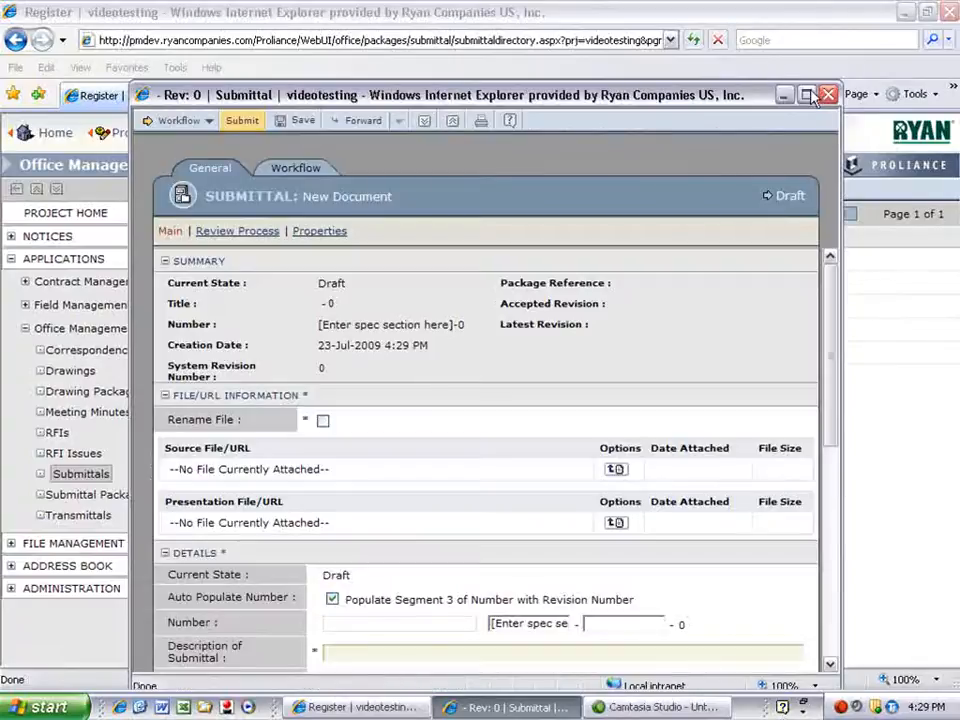
pyautogui.doubleClick(612, 94)
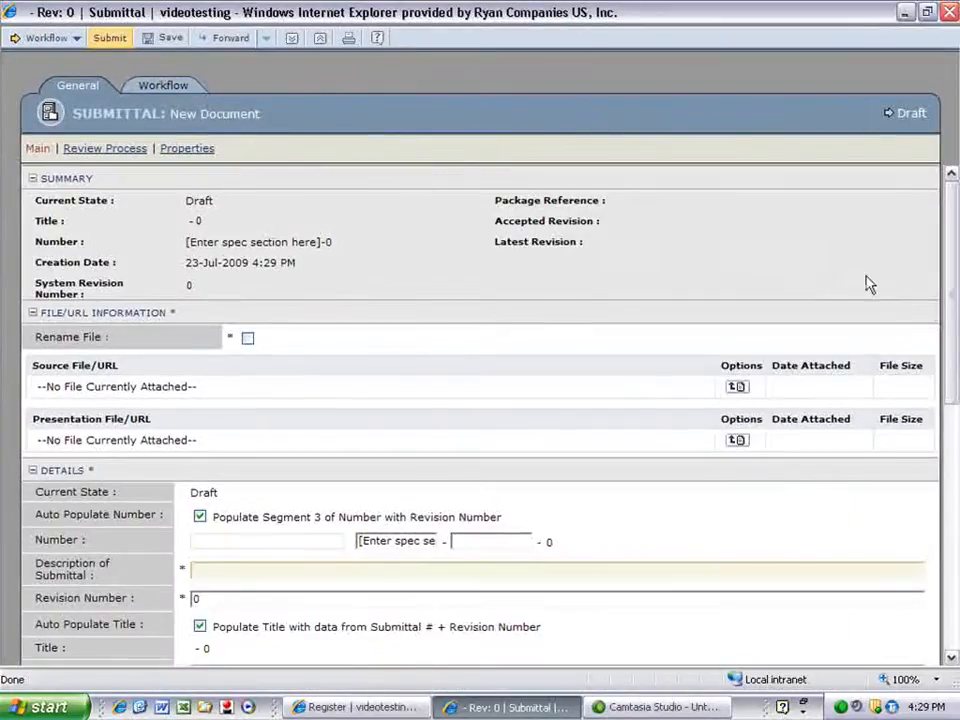
# Step: Attach the Millwork Shops PDF from the Training folder as the submittal's source file
pyautogui.moveTo(953, 301); pyautogui.dragTo(945, 366)
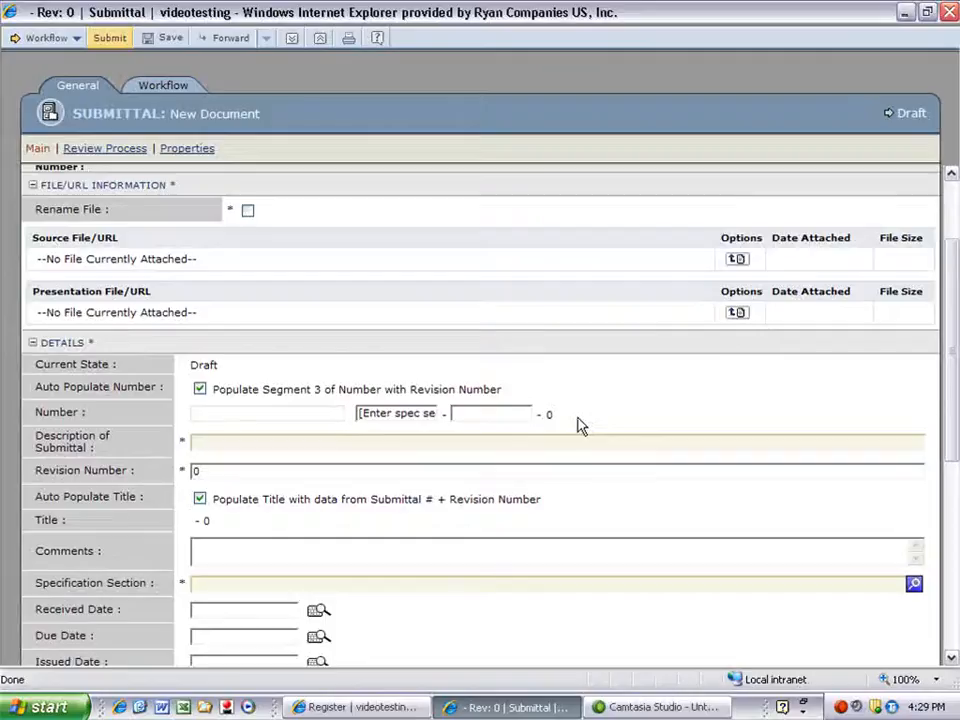
pyautogui.click(736, 261)
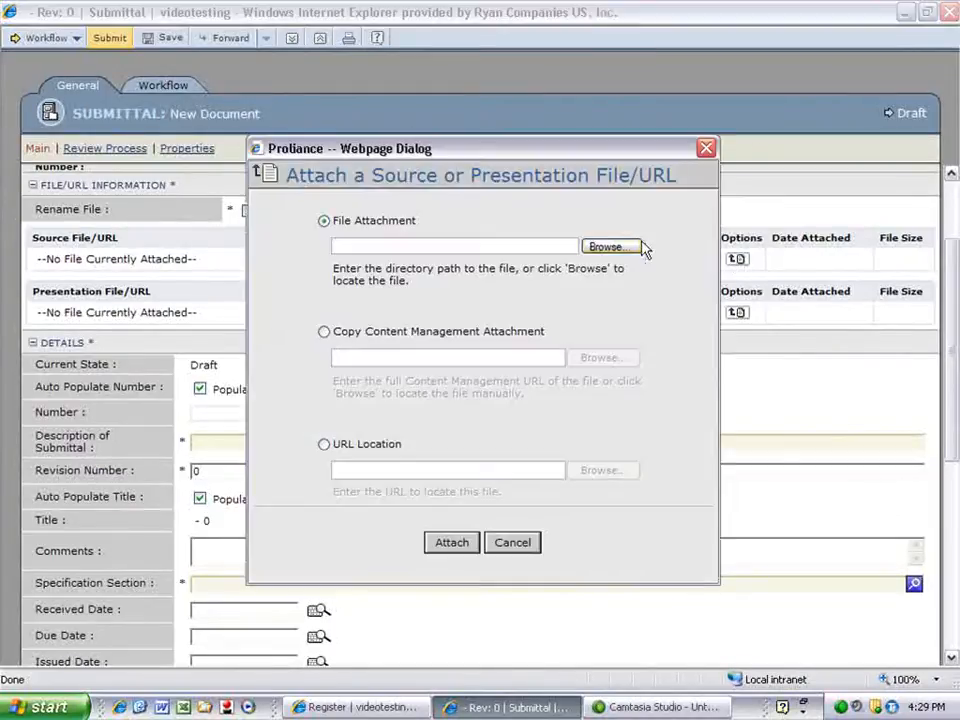
pyautogui.click(609, 247)
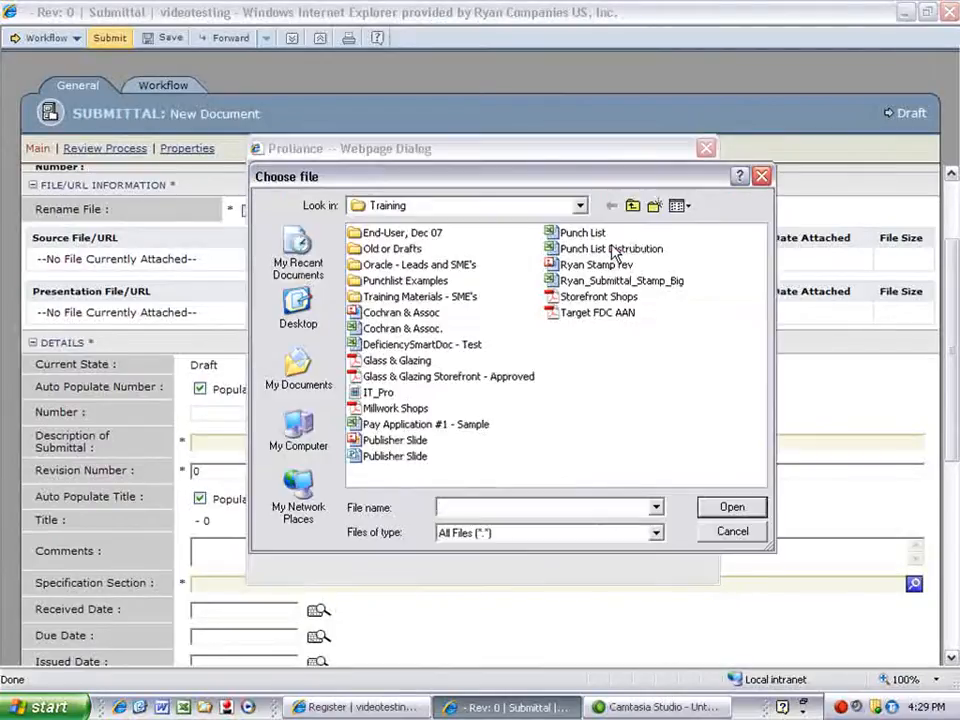
pyautogui.click(396, 410)
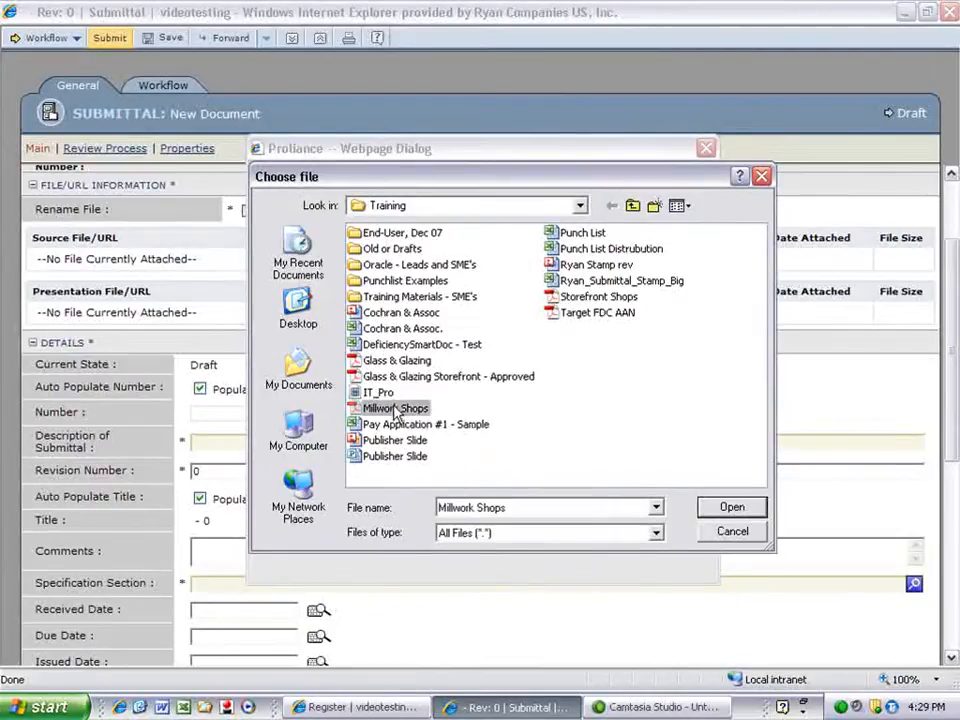
pyautogui.click(711, 506)
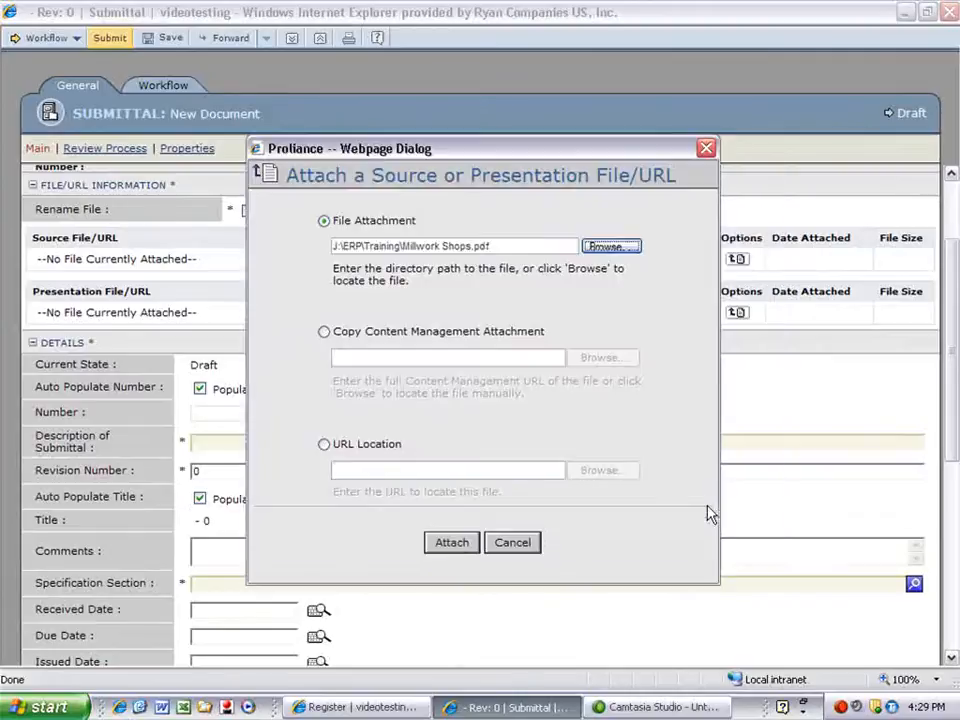
pyautogui.click(452, 552)
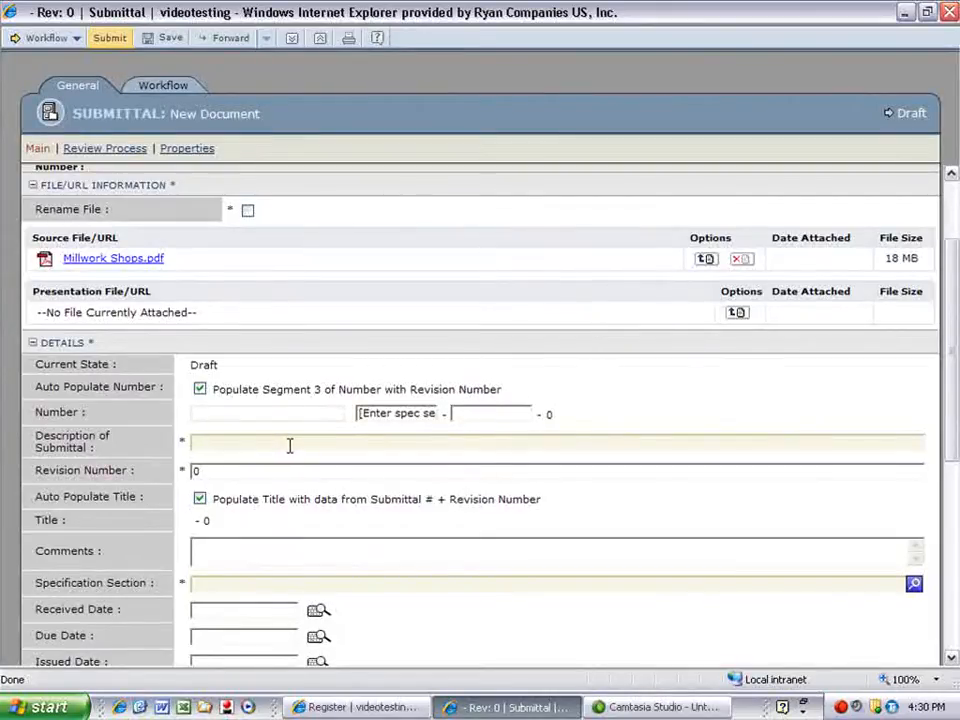
# Step: Enter Millwork Shops as the submittal description and choose 062200 Millwork as its specification section
pyautogui.write('ill ')
pyautogui.write('ork Shops')
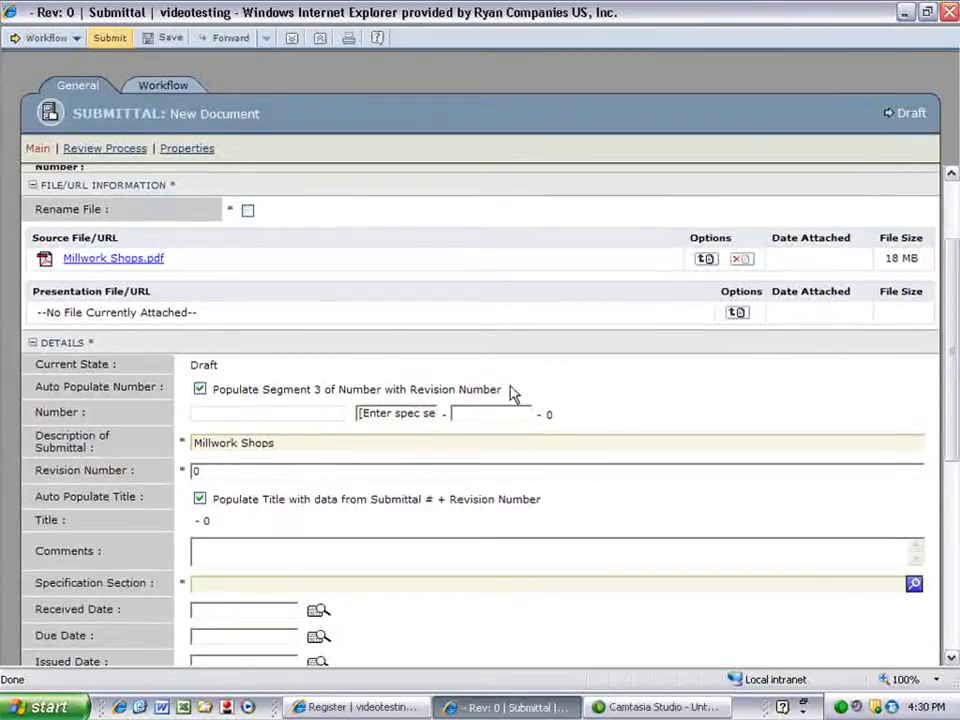
pyautogui.moveTo(951, 364); pyautogui.dragTo(953, 423)
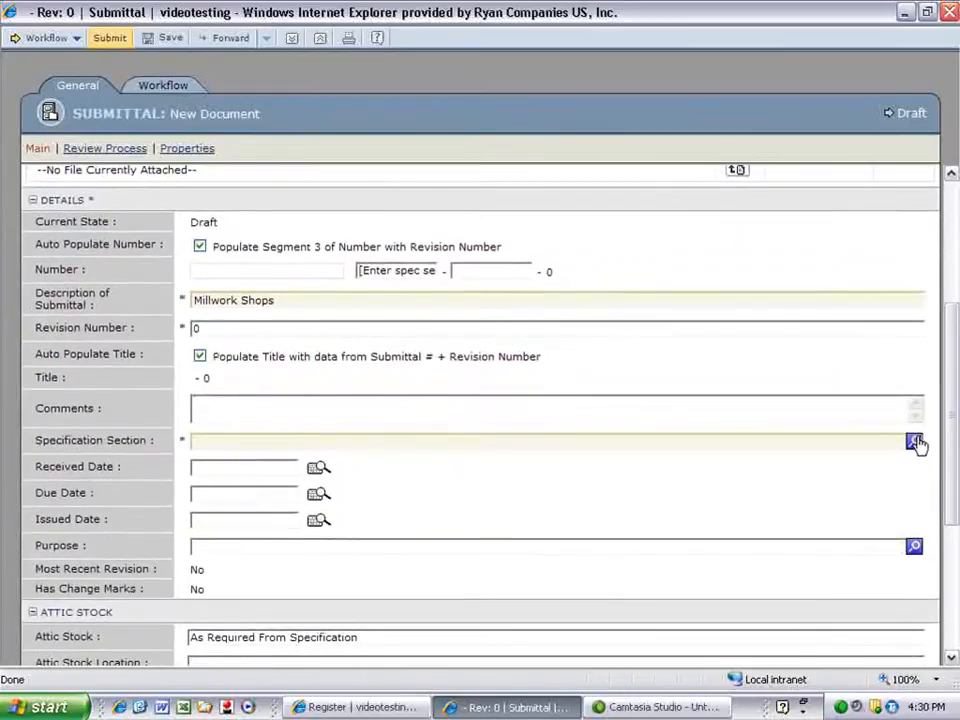
pyautogui.click(914, 442)
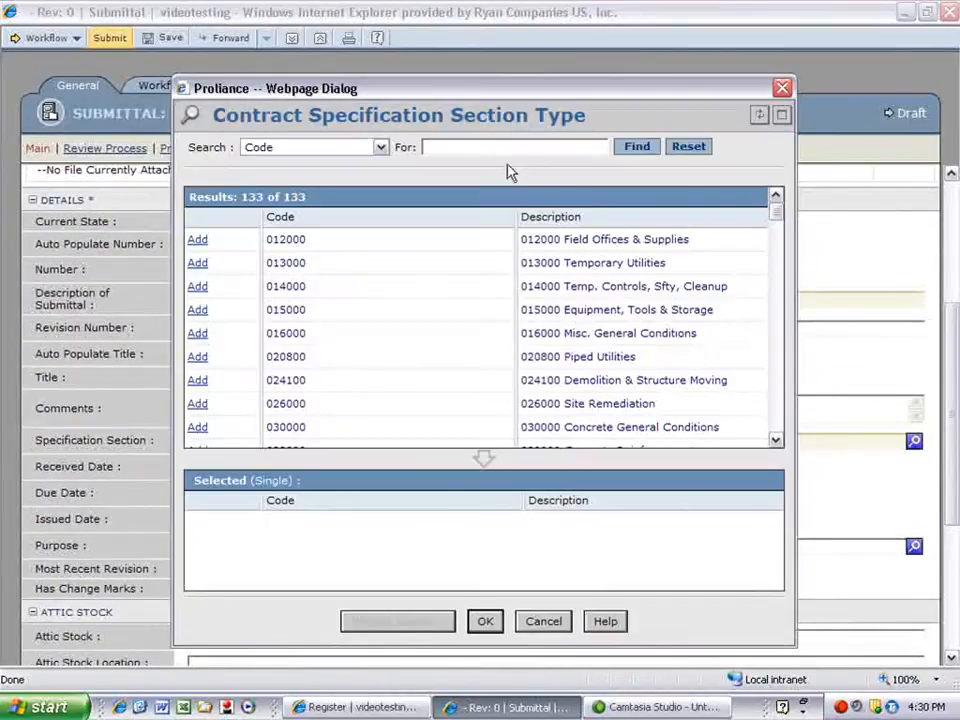
pyautogui.click(492, 150)
pyautogui.write('066200')
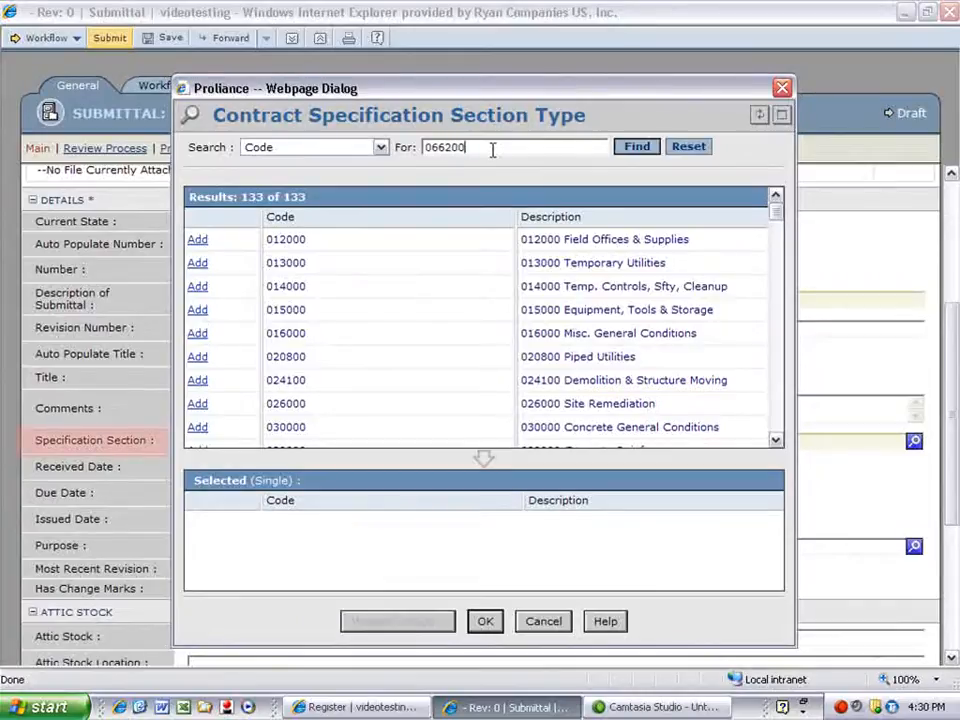
pyautogui.click(630, 150)
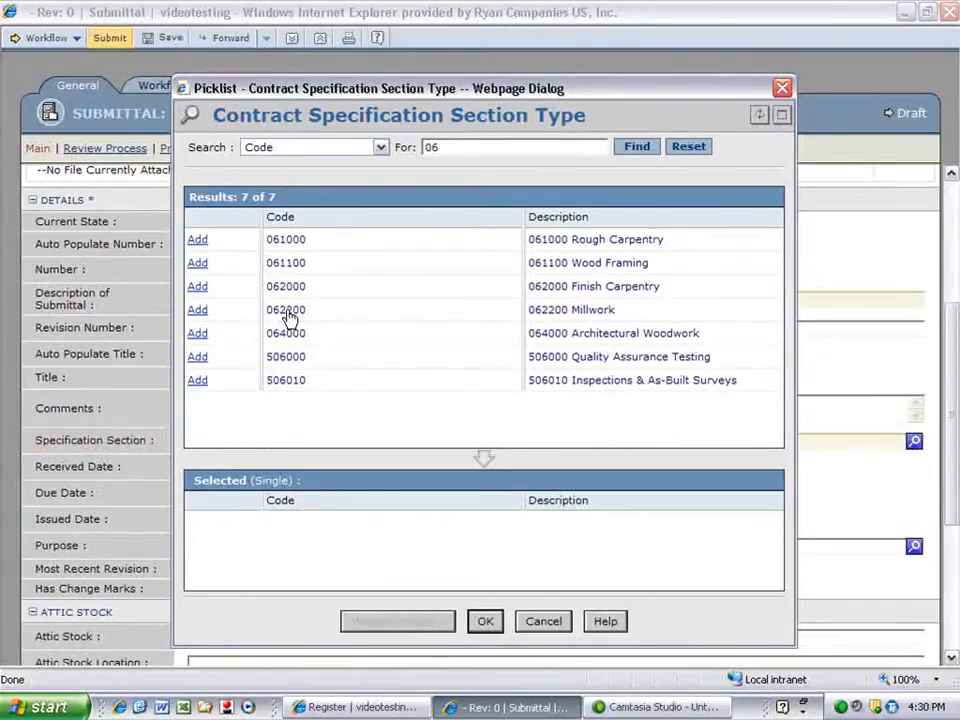
pyautogui.click(205, 311)
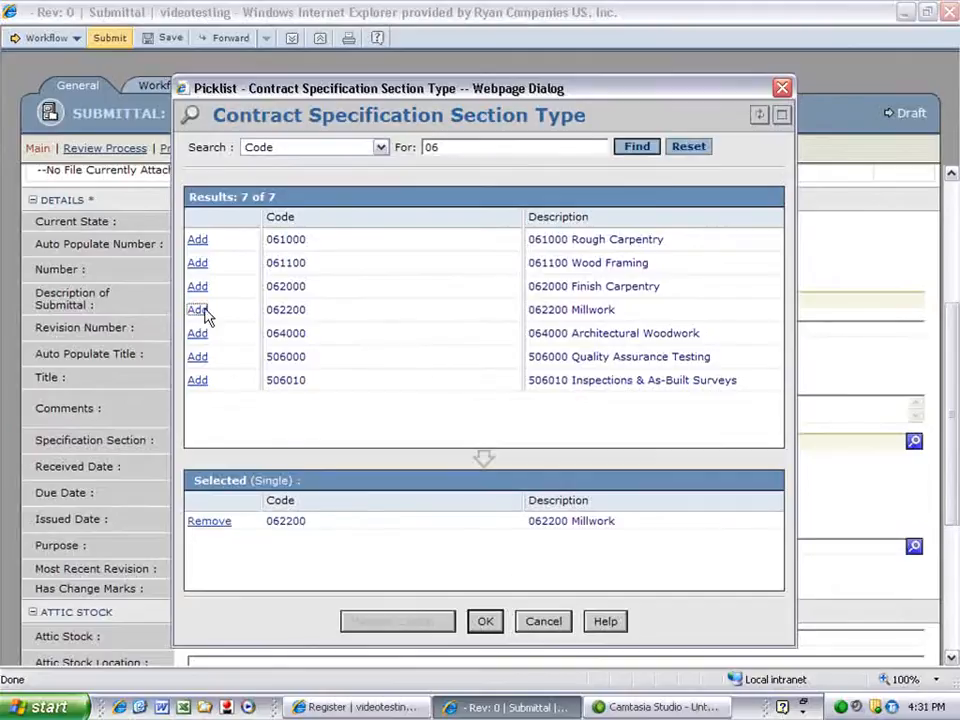
pyautogui.click(486, 622)
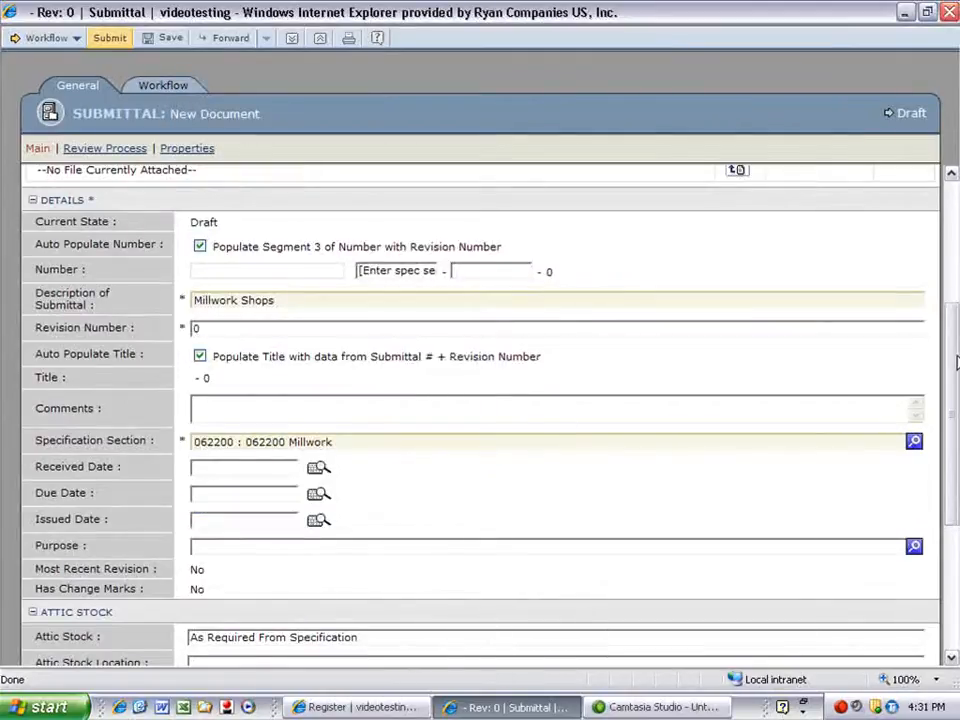
# Step: Assign Testing - Training Project Assistant as the PA/PM (Notified Review Complete) contact
pyautogui.moveTo(955, 362); pyautogui.dragTo(954, 462)
pyautogui.click(920, 531)
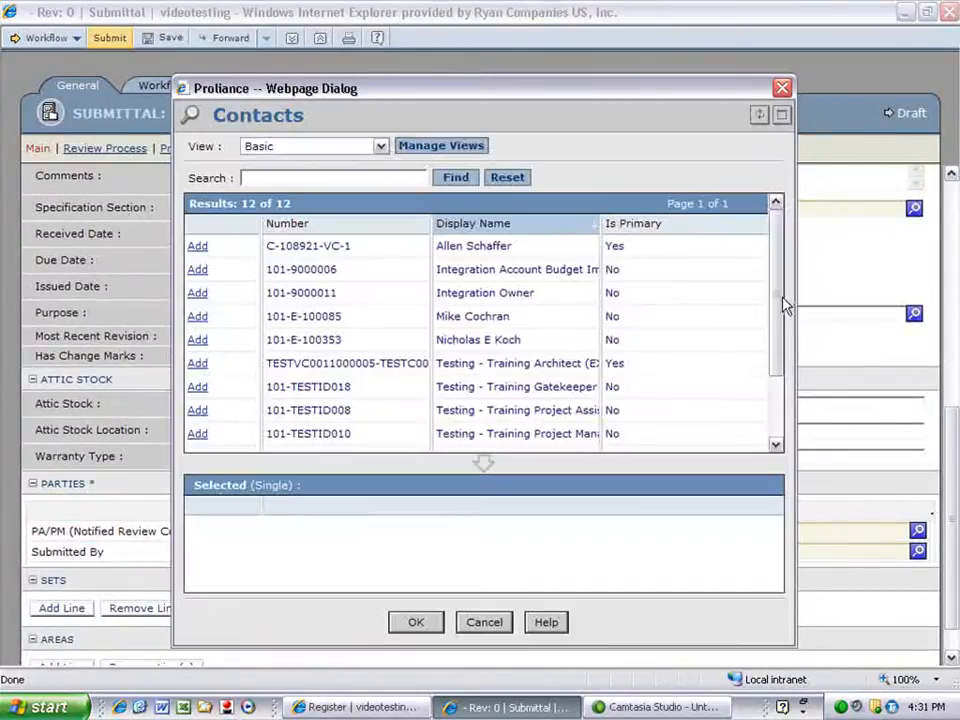
pyautogui.moveTo(784, 304); pyautogui.dragTo(780, 345)
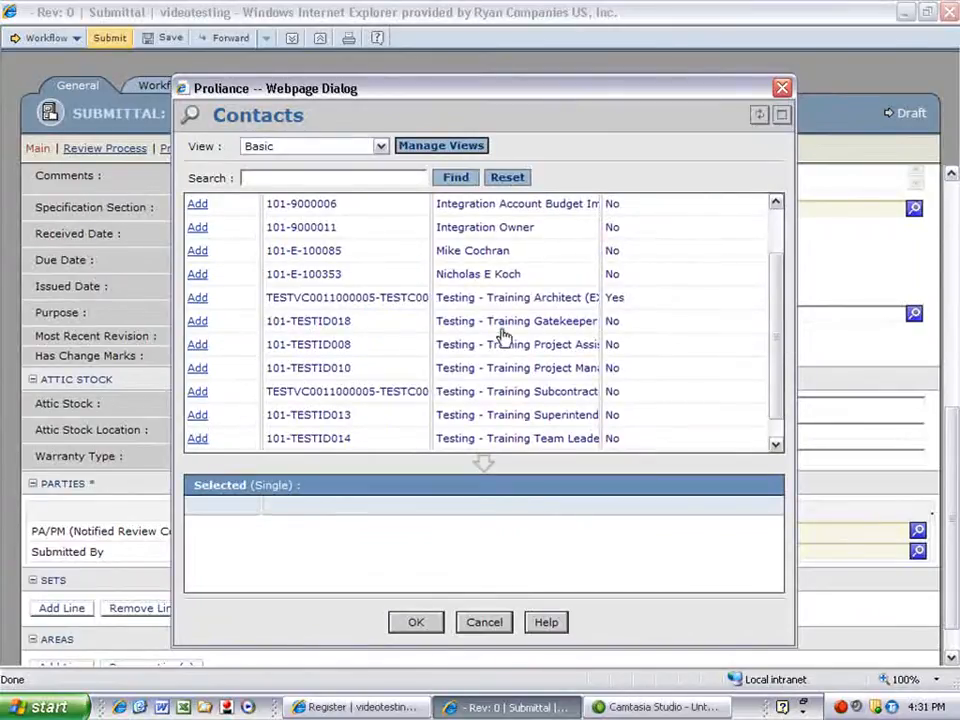
pyautogui.click(197, 346)
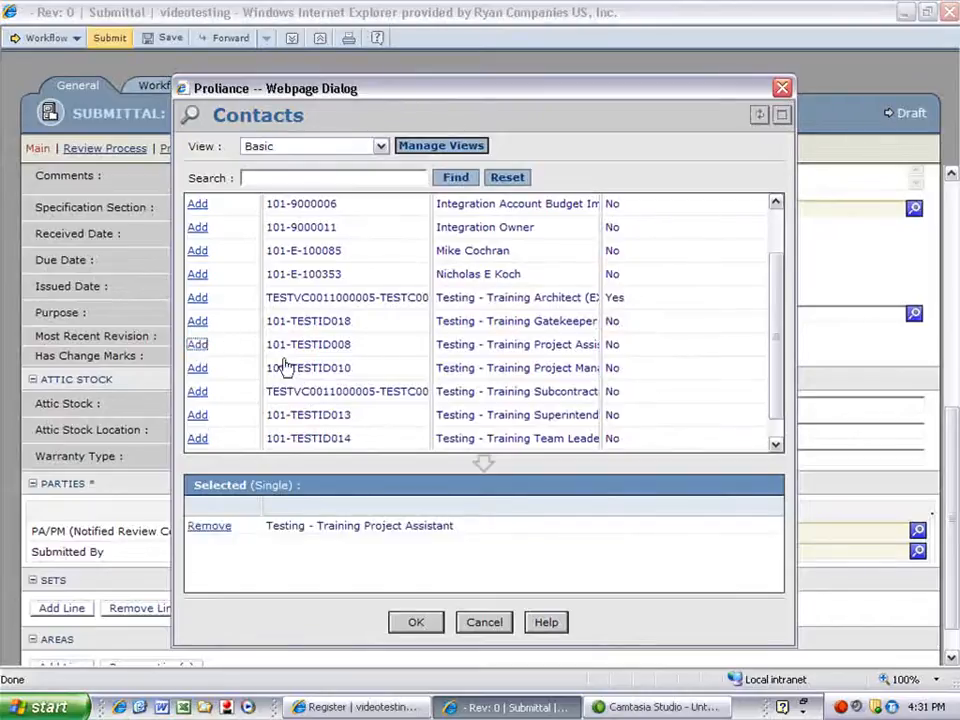
pyautogui.click(416, 622)
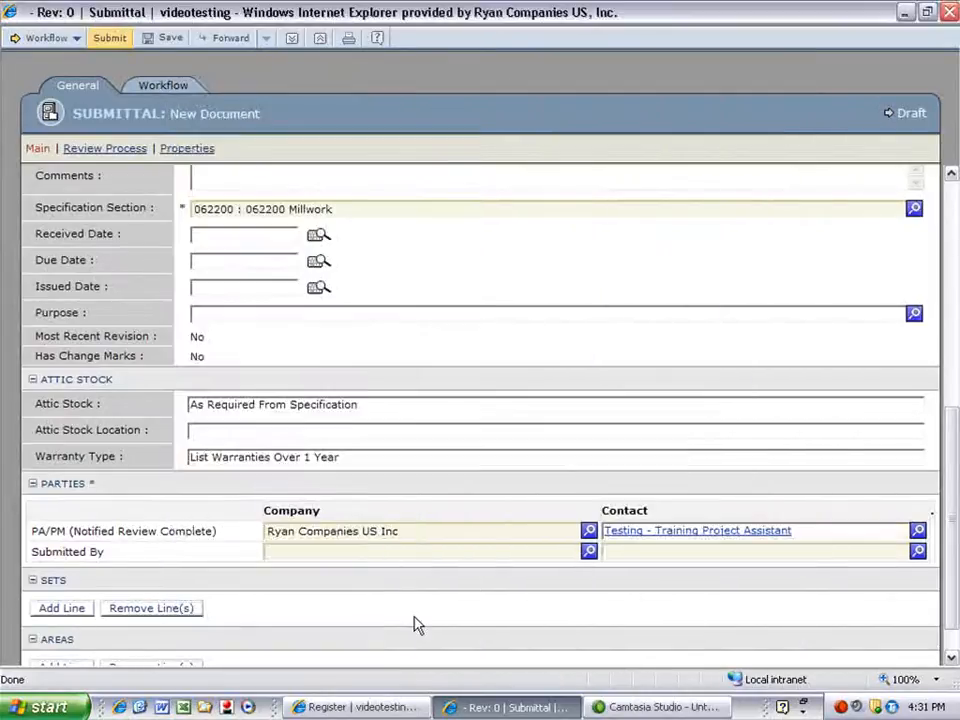
# Step: Assign Testing - Training Subcontractor as the Submitted By contact
pyautogui.click(918, 553)
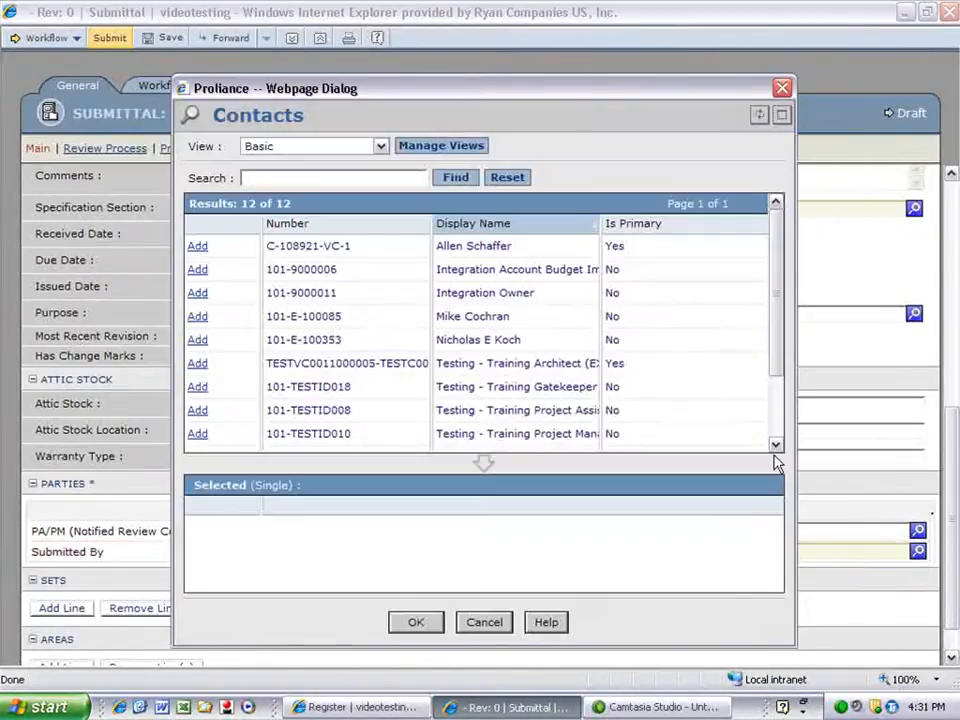
pyautogui.scroll(-2, 777, 455)
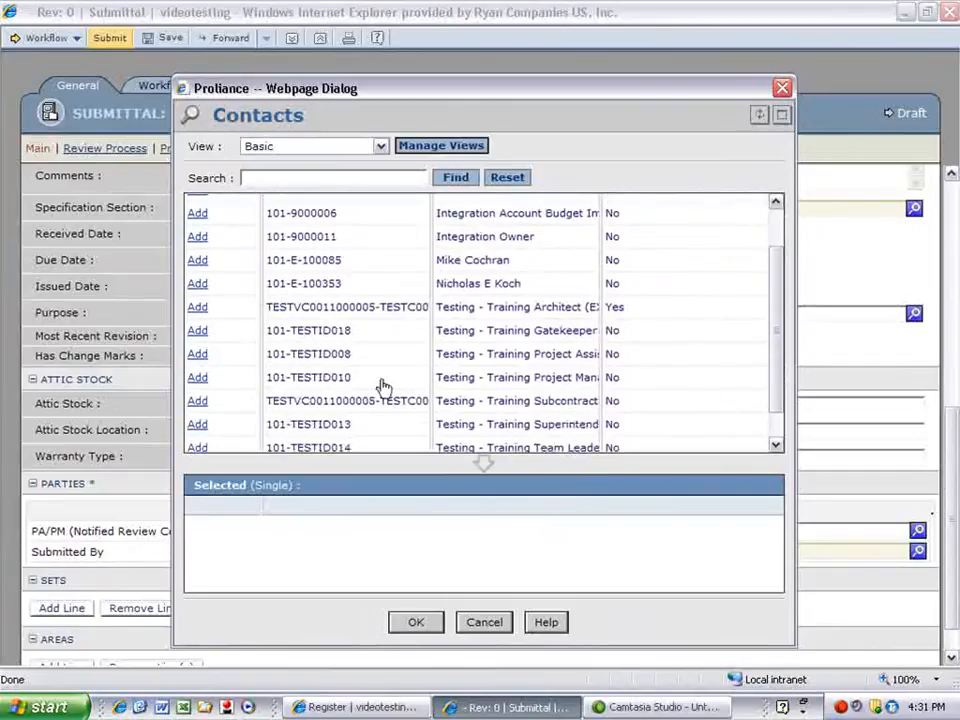
pyautogui.click(198, 401)
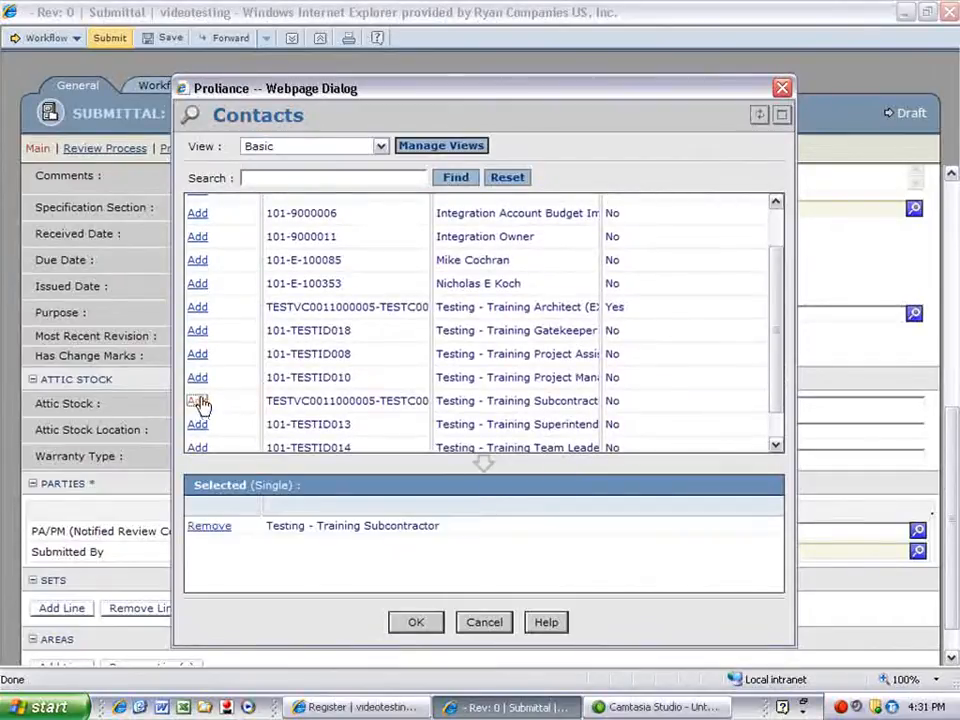
pyautogui.click(423, 625)
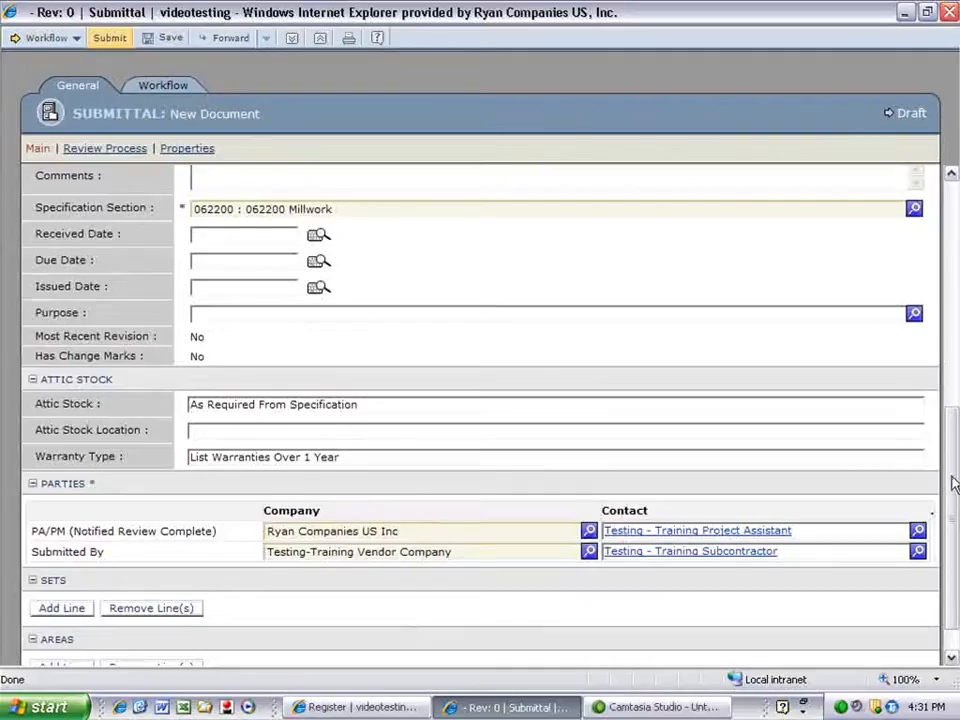
# Step: Try to save the new submittal
pyautogui.moveTo(956, 482); pyautogui.dragTo(950, 420)
pyautogui.scroll(5, 950, 420)
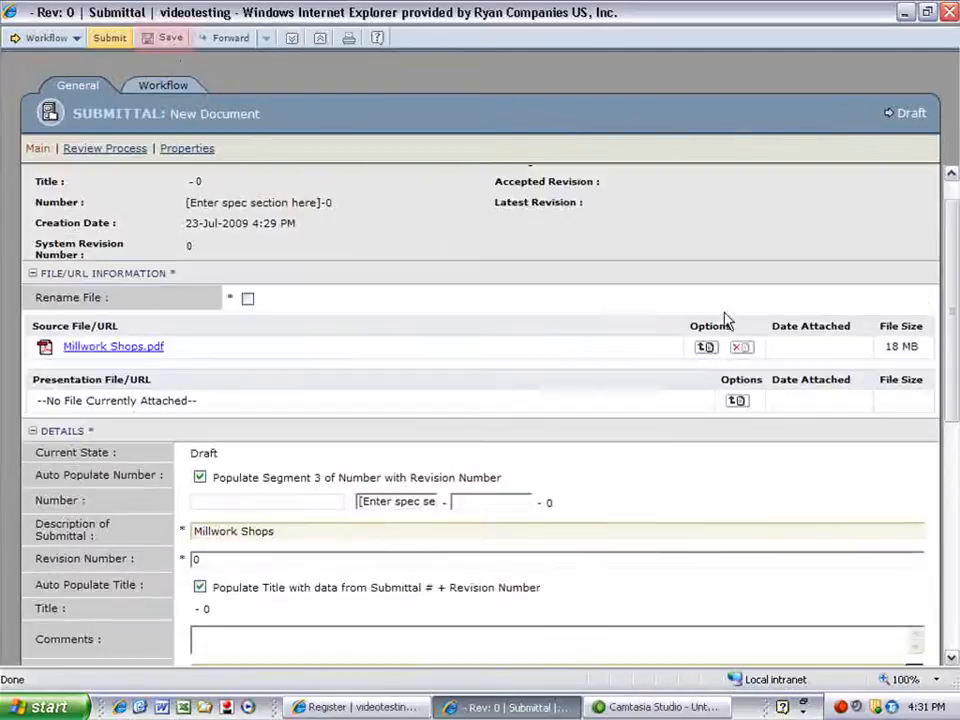
pyautogui.click(168, 40)
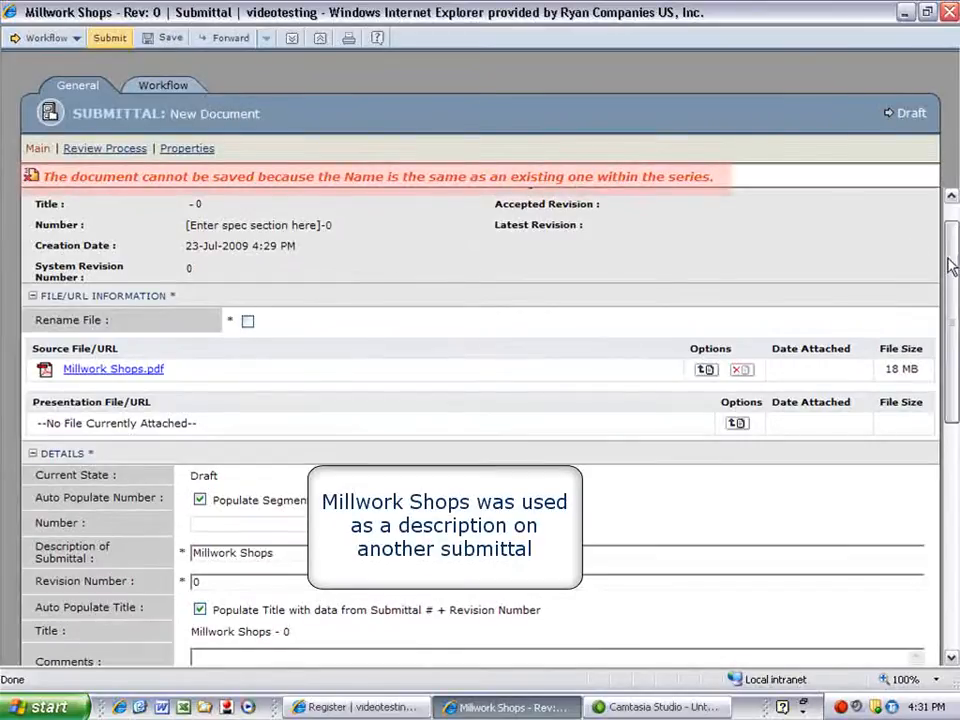
# Step: Change the submittal description to Millwork Shops for main desk and save the submittal
pyautogui.scroll(-2, 949, 259)
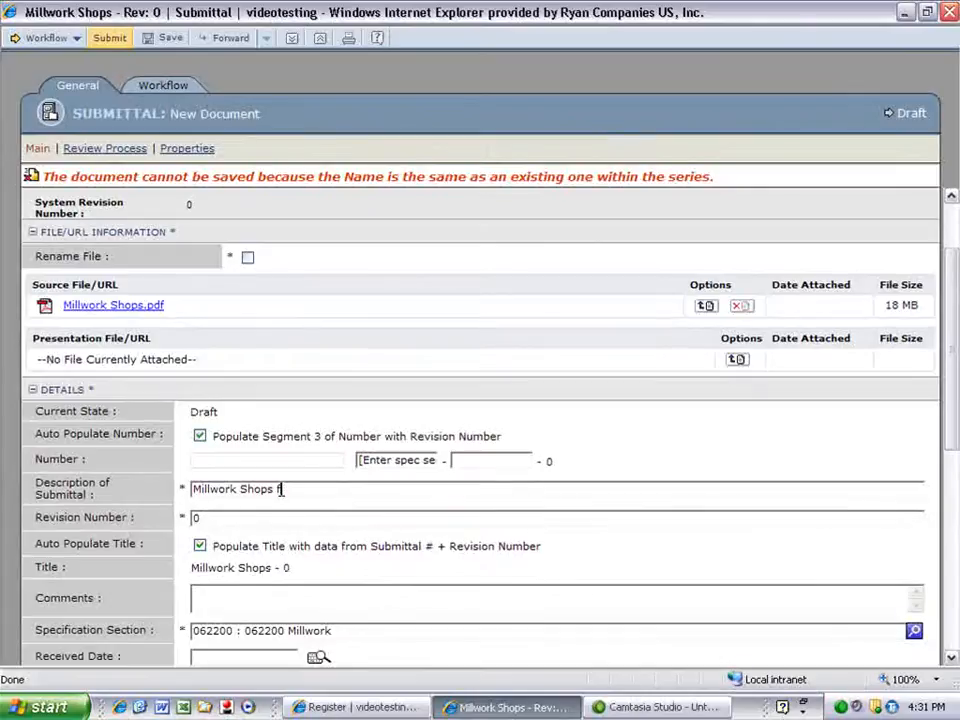
pyautogui.write('or ')
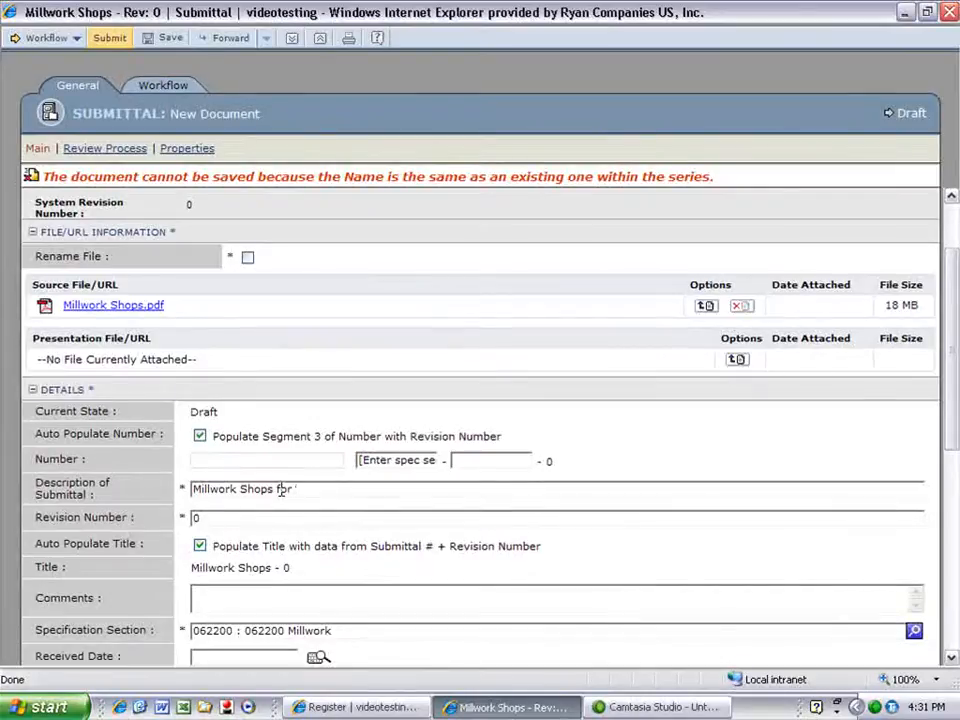
pyautogui.write('main desk')
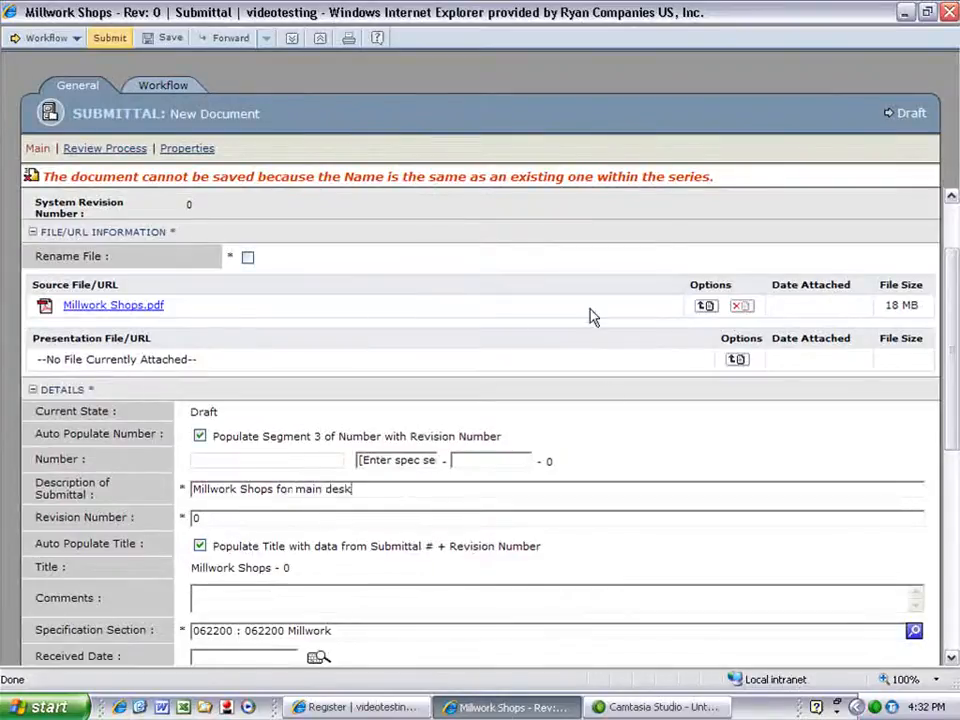
pyautogui.click(172, 40)
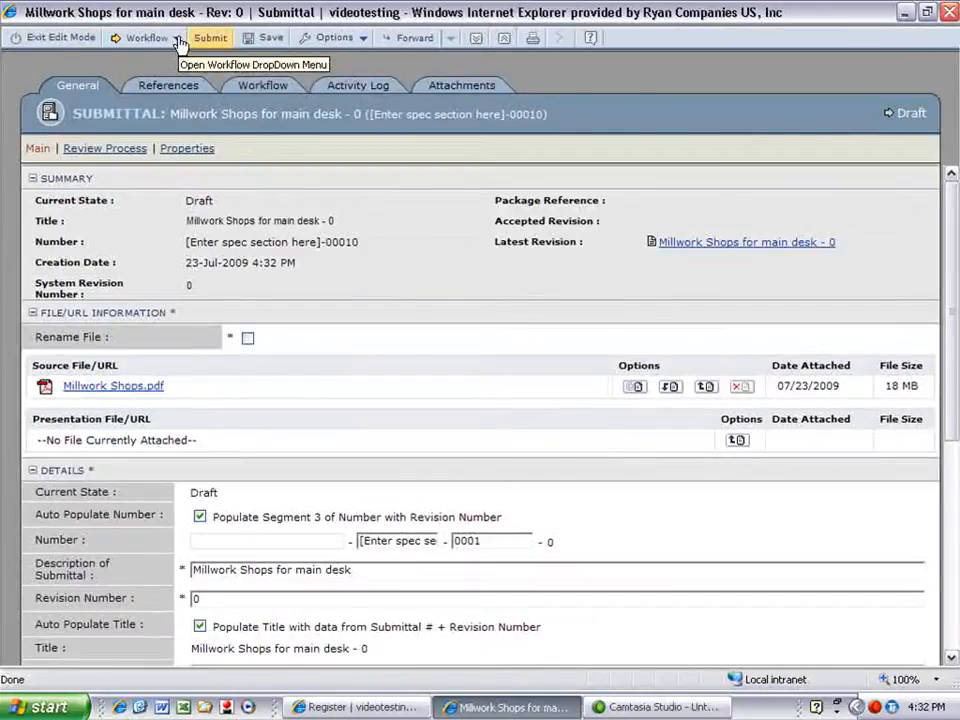
# Step: Start forwarding the submittal and choose Testing - Training Project Assistant and Testing - Training Project Manager as the To recipients
pyautogui.click(415, 39)
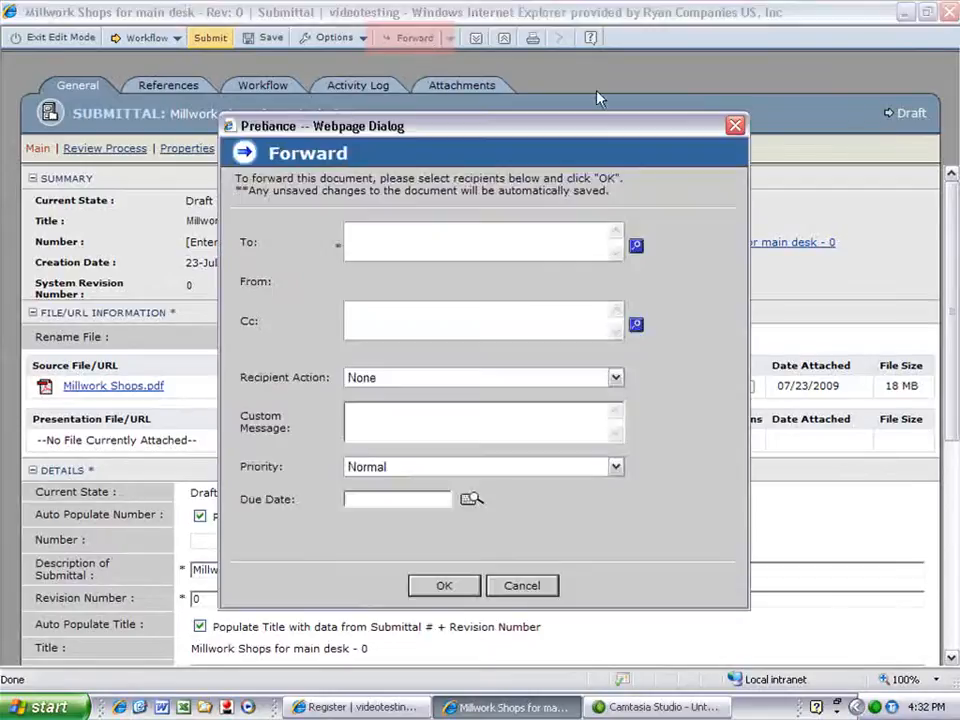
pyautogui.click(636, 247)
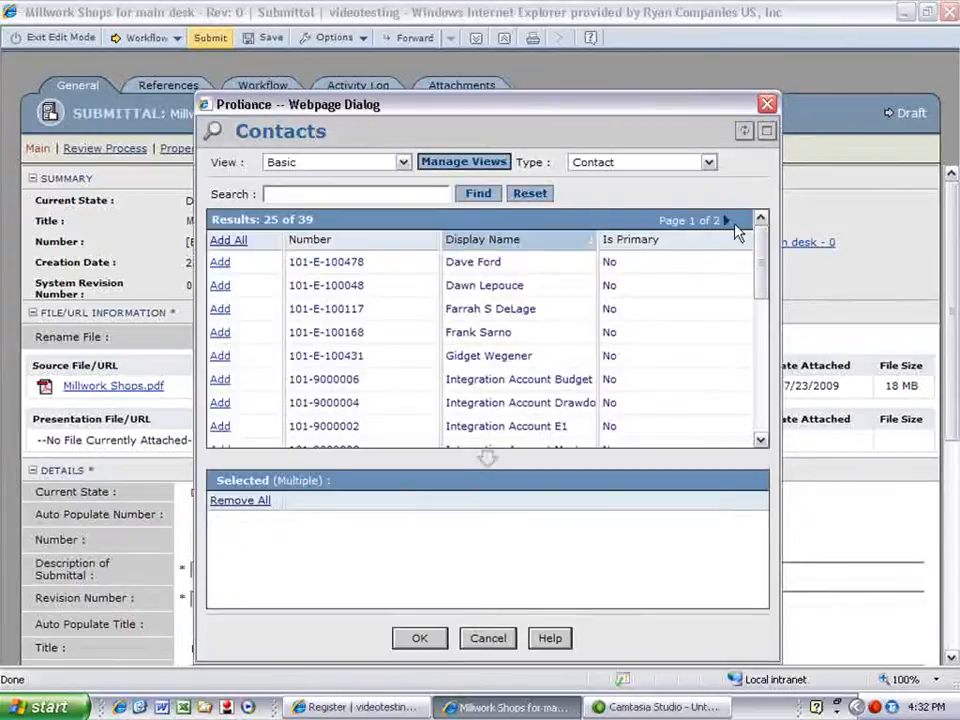
pyautogui.click(728, 221)
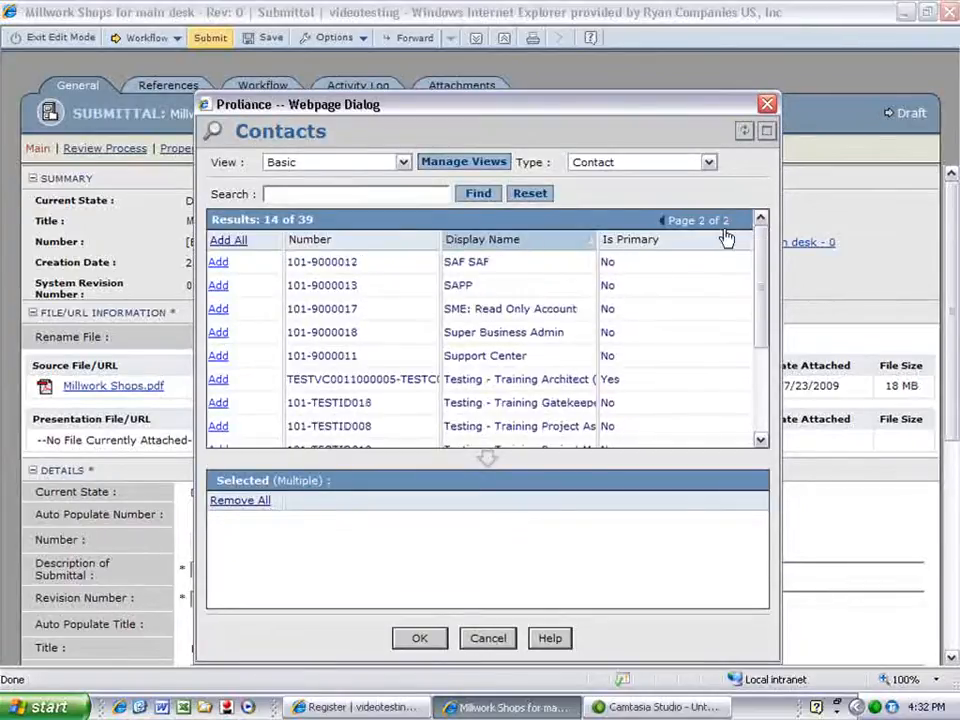
pyautogui.scroll(-3, 757, 256)
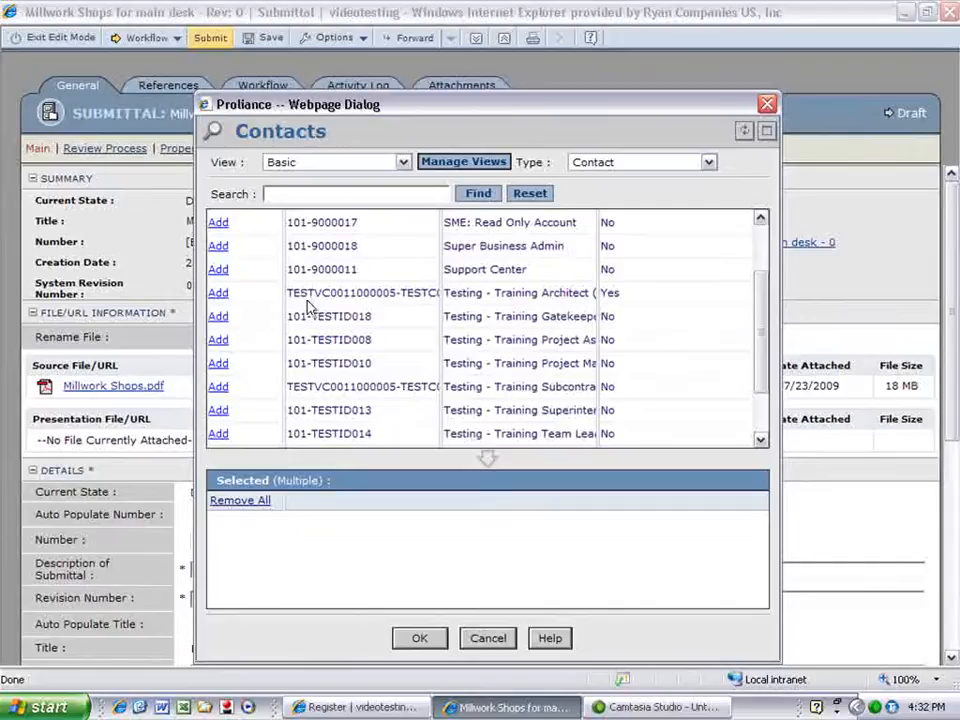
pyautogui.click(218, 340)
pyautogui.click(218, 363)
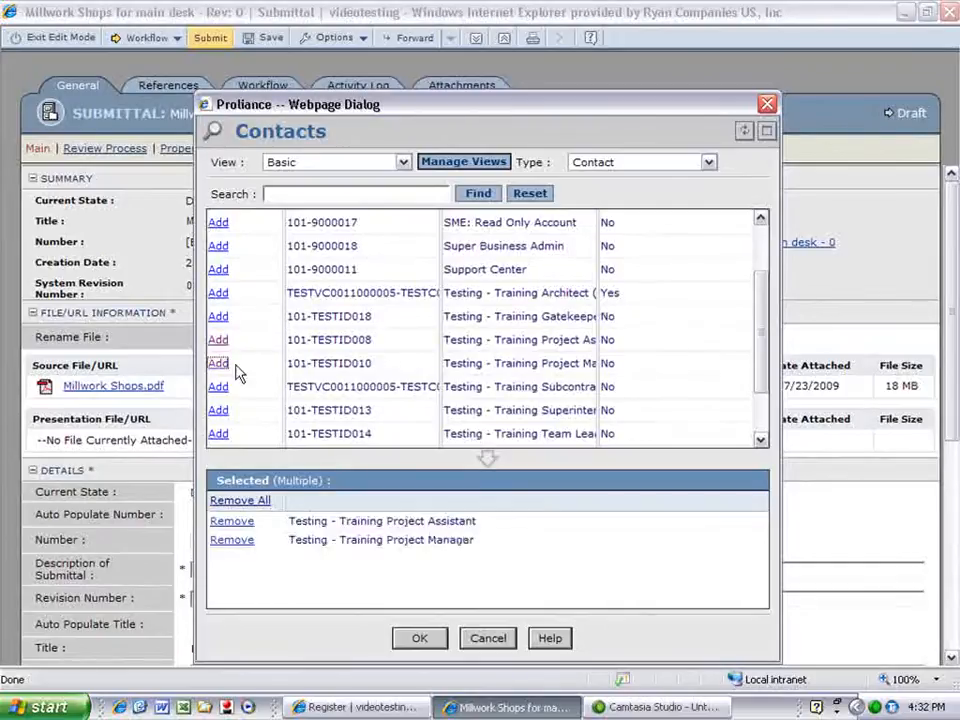
pyautogui.click(420, 639)
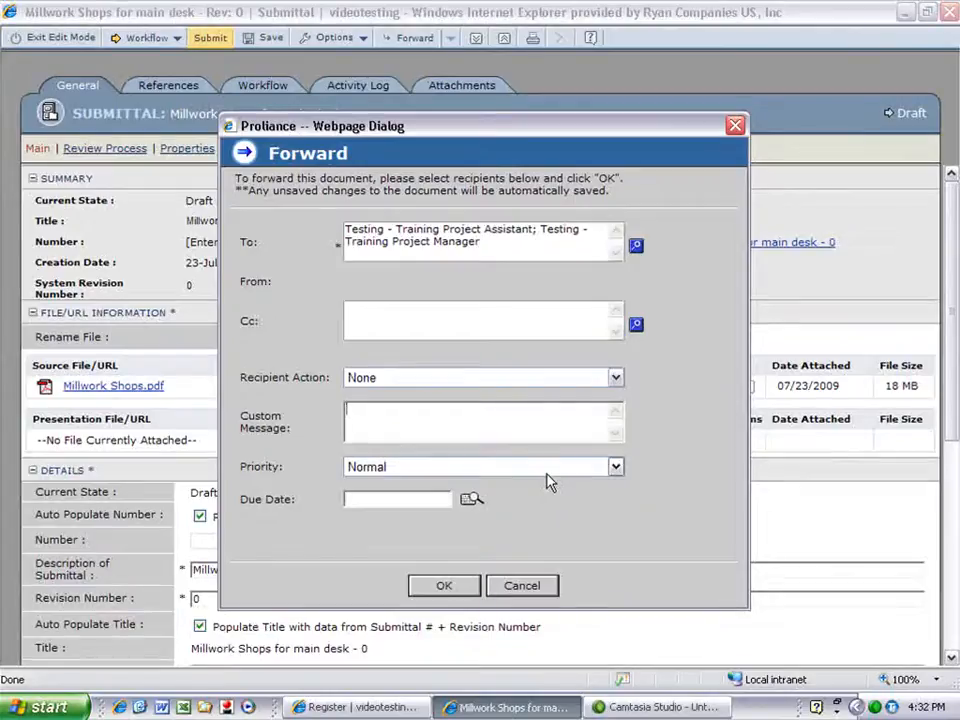
# Step: Forward the submittal with the custom message Shops for approval and a due date of 07/30/2009
pyautogui.write('Shops for approval')
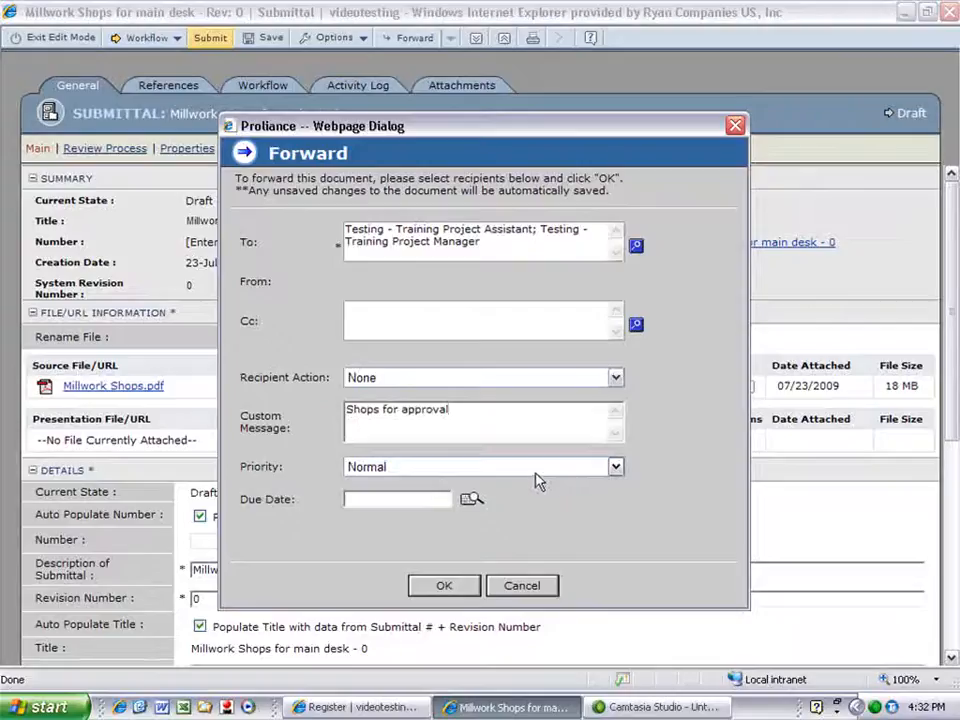
pyautogui.click(470, 500)
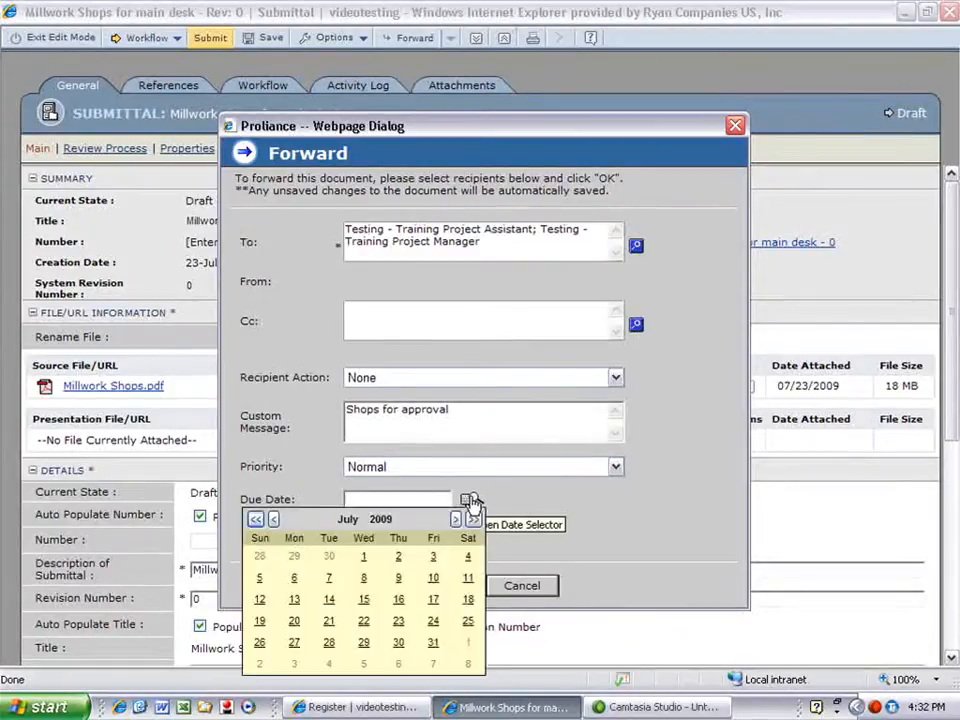
pyautogui.click(398, 643)
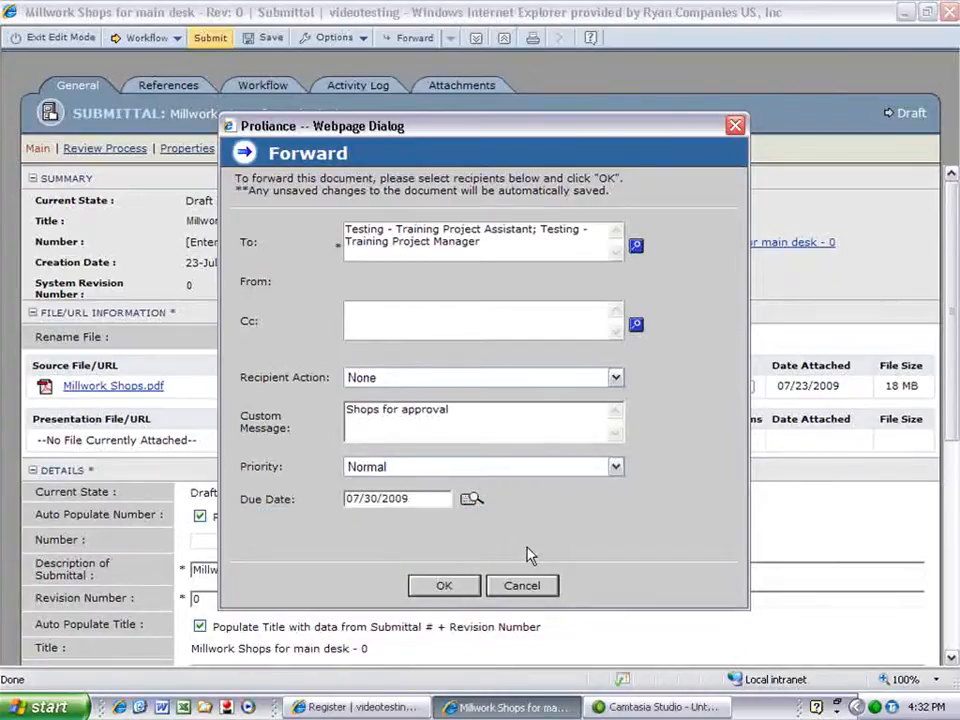
pyautogui.click(446, 587)
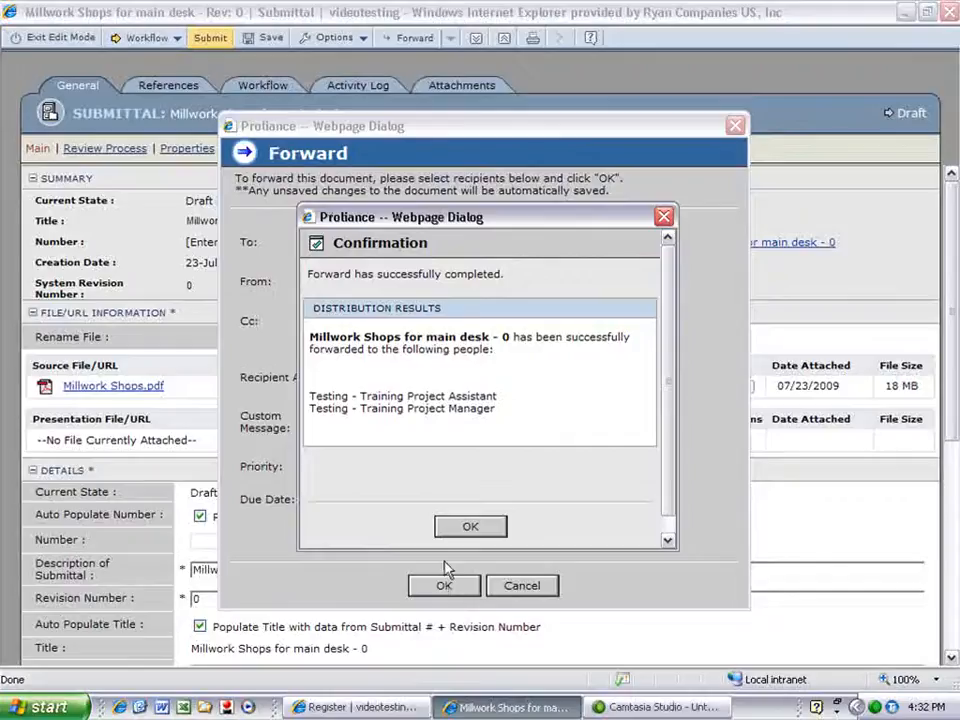
pyautogui.click(457, 532)
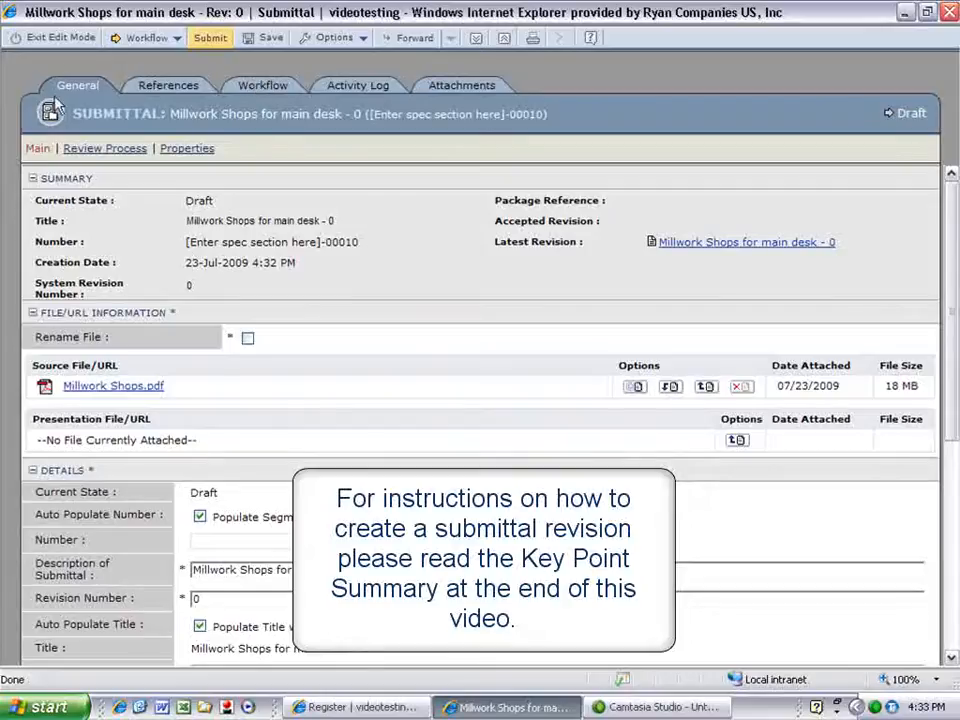
# Step: Exit edit mode with the changes saved and close the millwork submittal
pyautogui.click(50, 48)
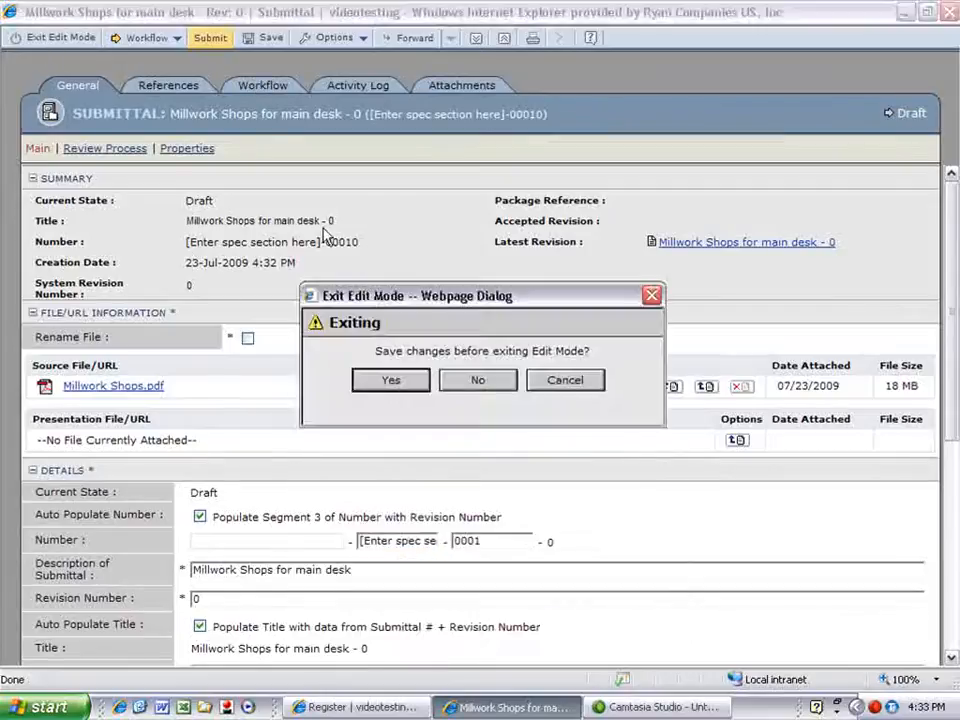
pyautogui.click(391, 380)
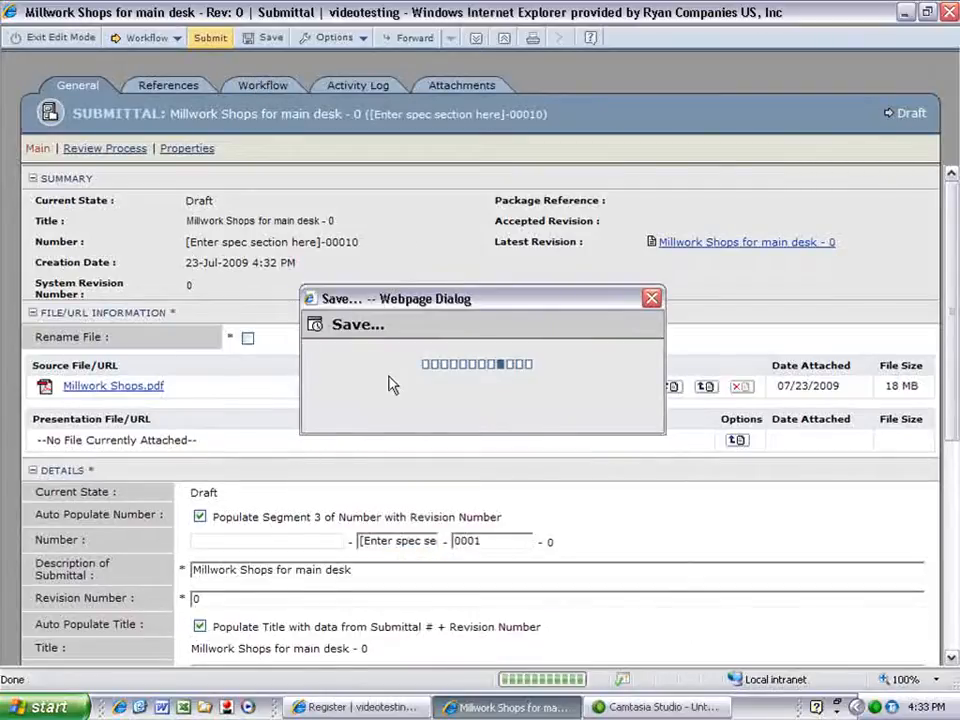
pyautogui.click(951, 13)
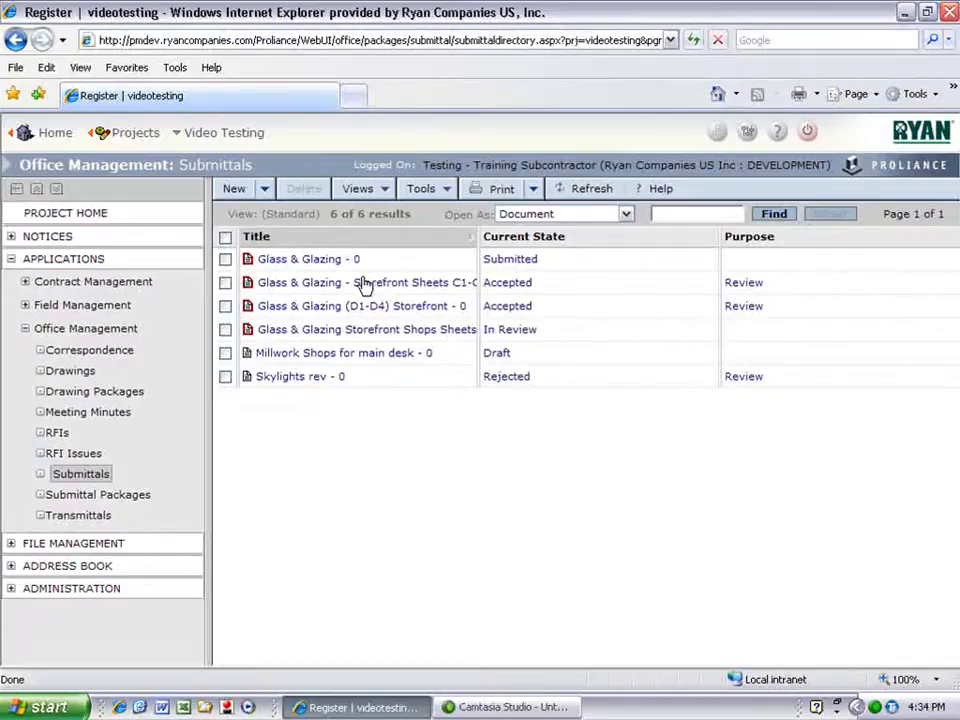
# Step: Download Glass & Glazing Storefront - Approved.pdf from the Storefront Sheets C1-C3 & A6 - S6 submittal to the Desktop, and close the submittal
pyautogui.click(364, 285)
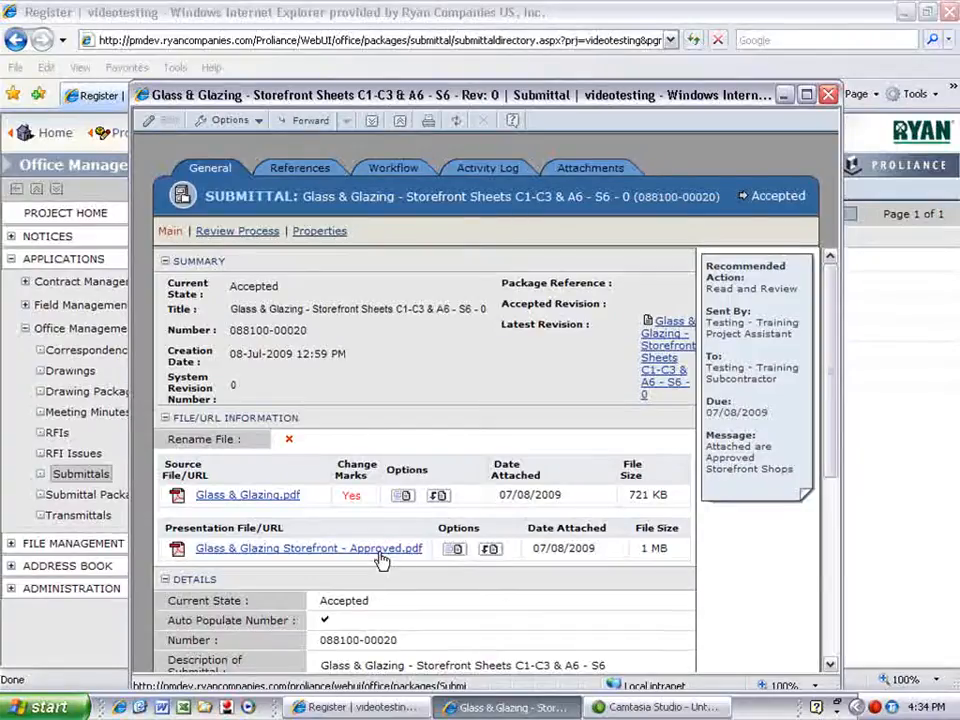
pyautogui.click(490, 552)
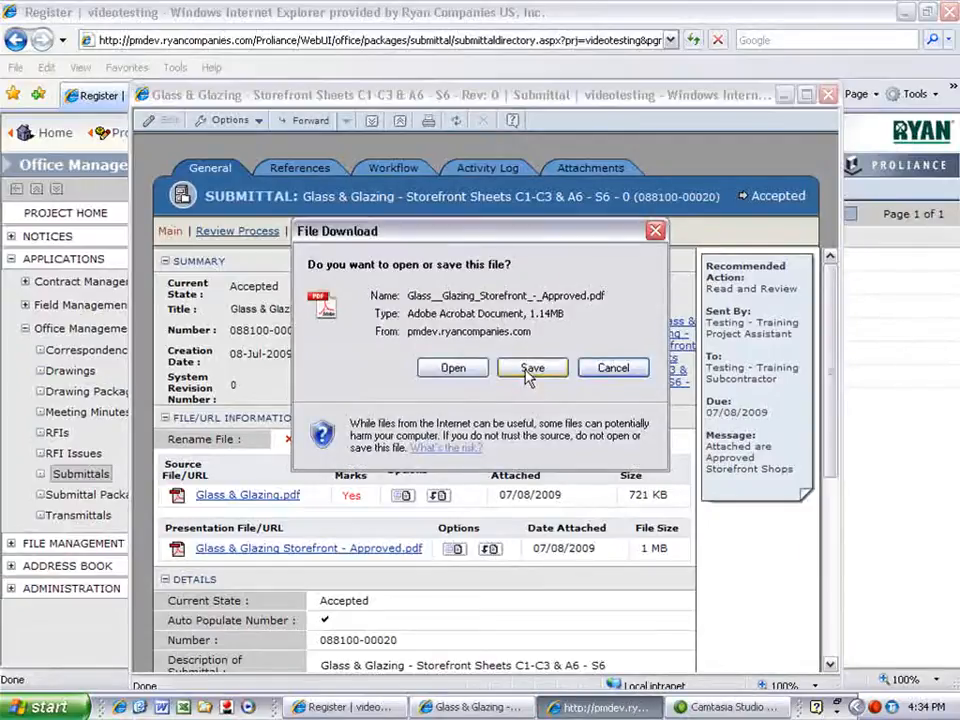
pyautogui.click(532, 368)
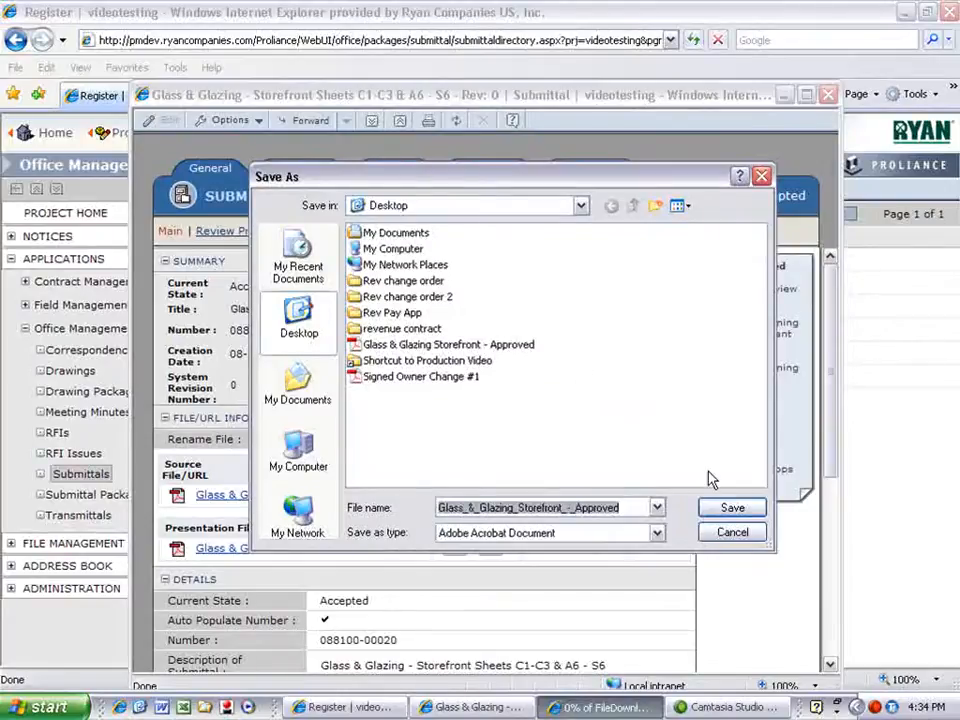
pyautogui.click(731, 507)
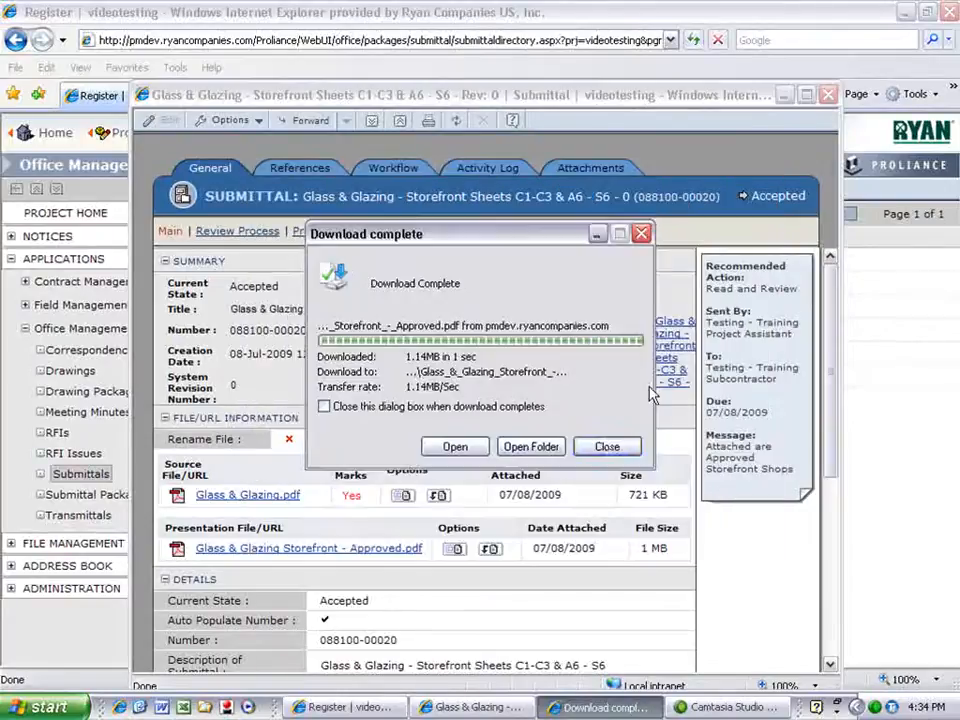
pyautogui.click(605, 447)
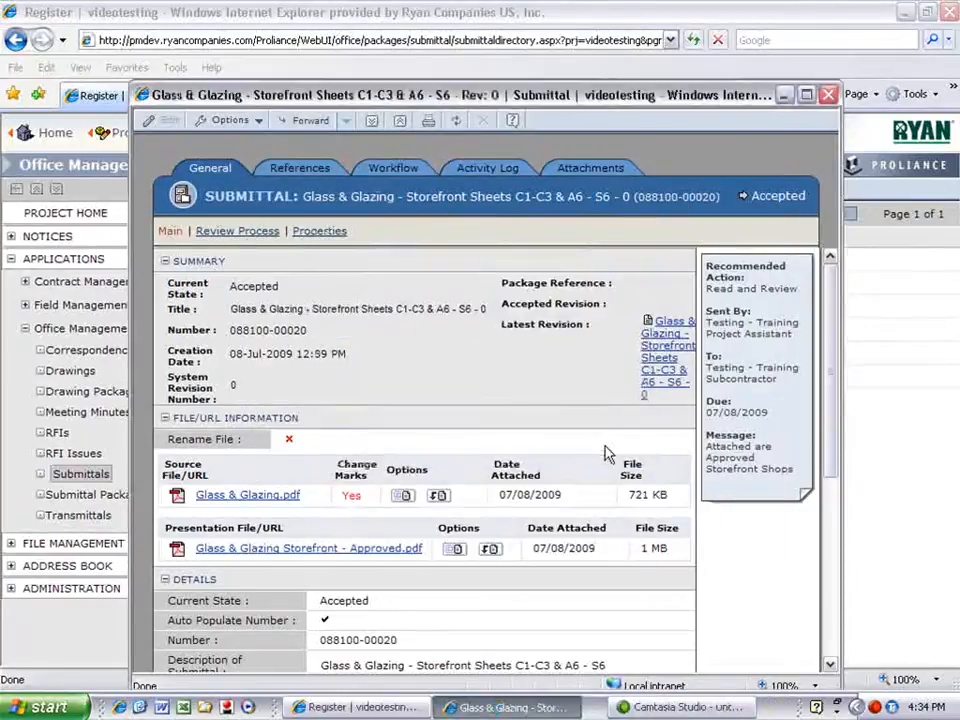
pyautogui.click(828, 94)
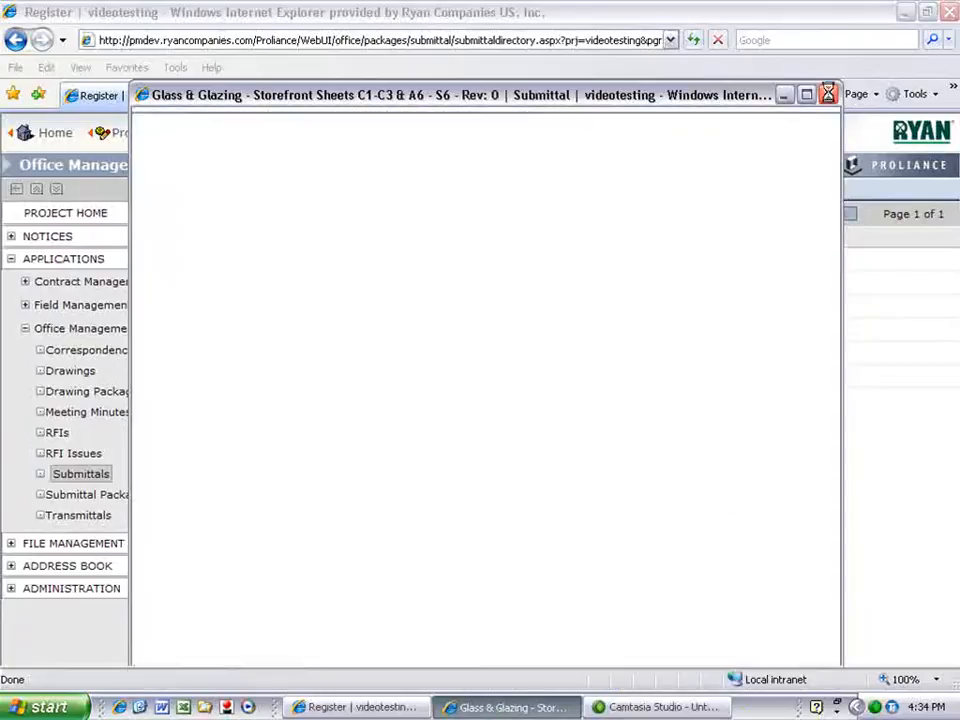